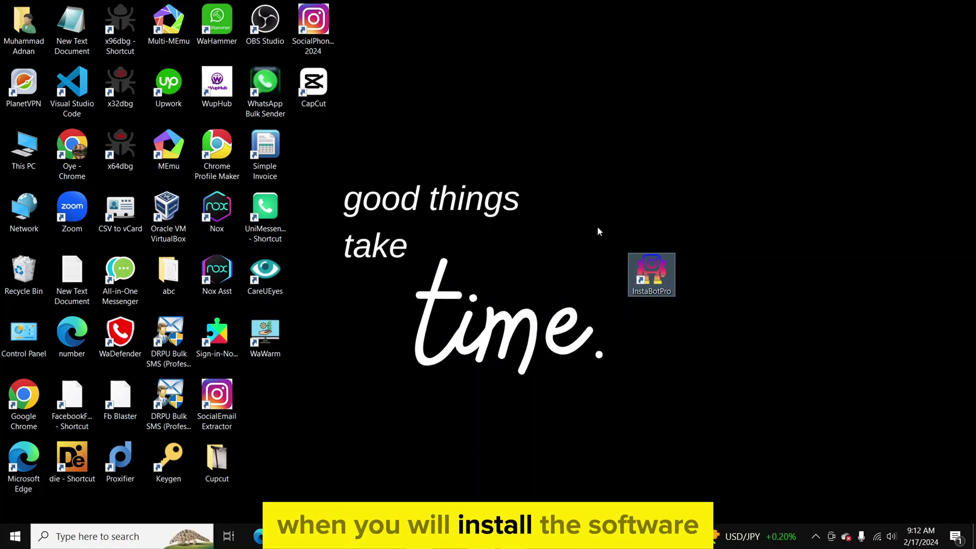
pyautogui.moveTo(615, 246); pyautogui.dragTo(699, 318)
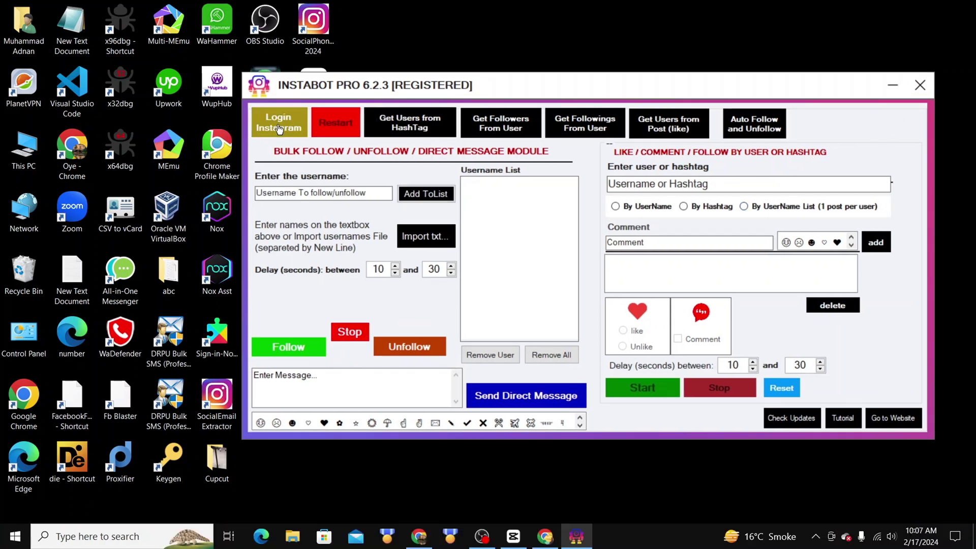
# Start the manual Instagram login, declining the download of program version 6.2.4.0
pyautogui.click(280, 130)
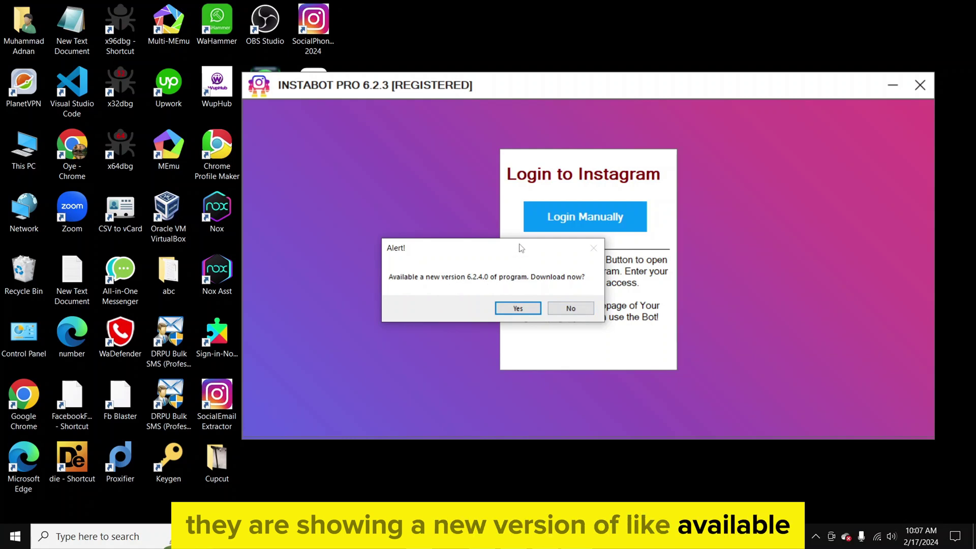
pyautogui.moveTo(523, 246); pyautogui.dragTo(605, 245)
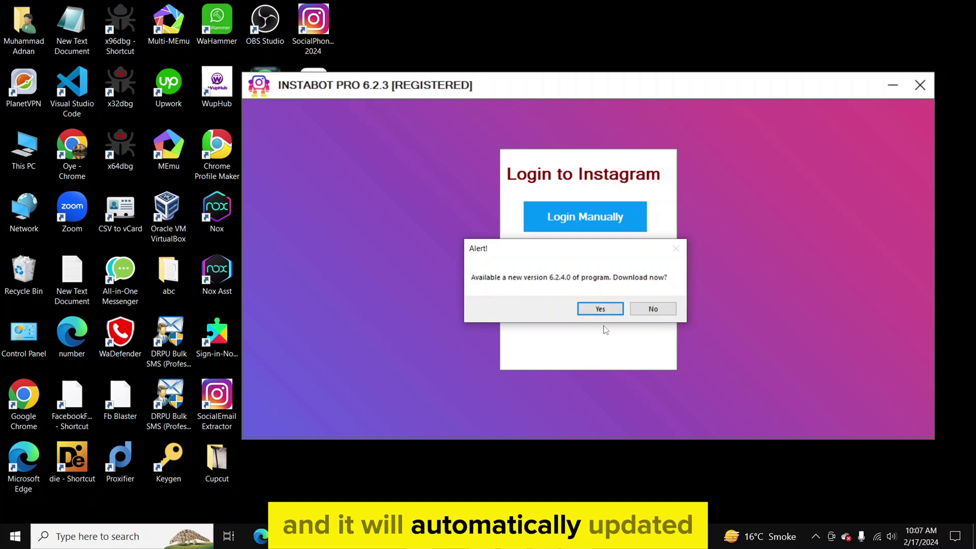
pyautogui.click(651, 310)
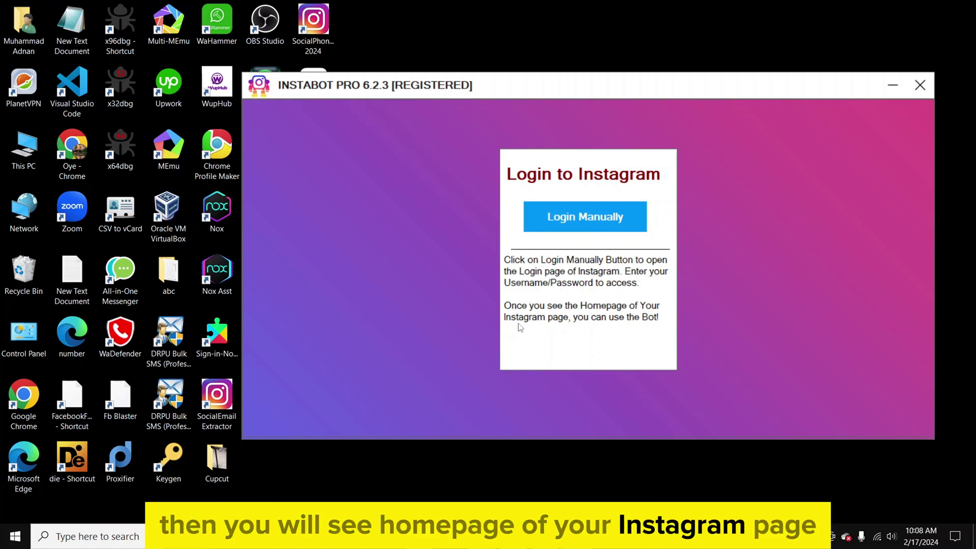
pyautogui.click(568, 216)
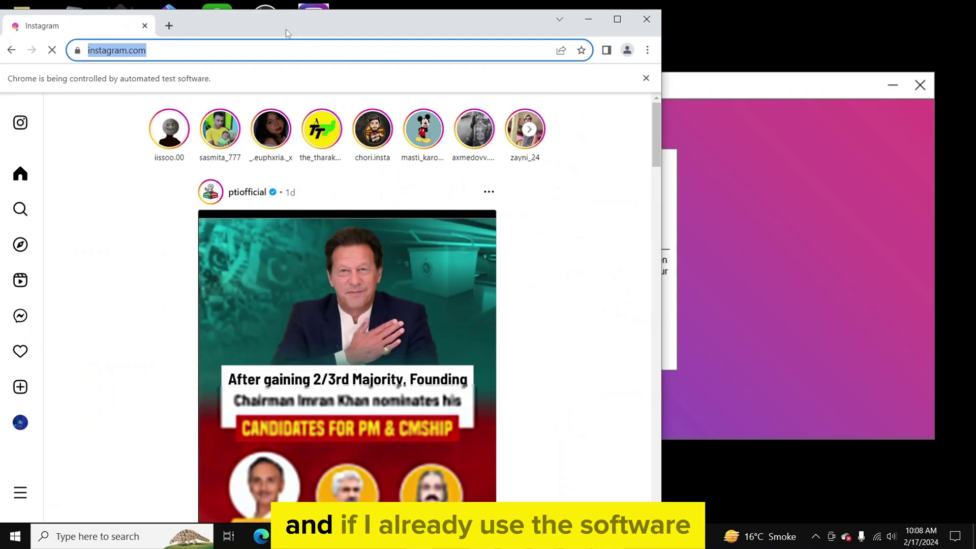
pyautogui.moveTo(284, 25); pyautogui.dragTo(291, 25)
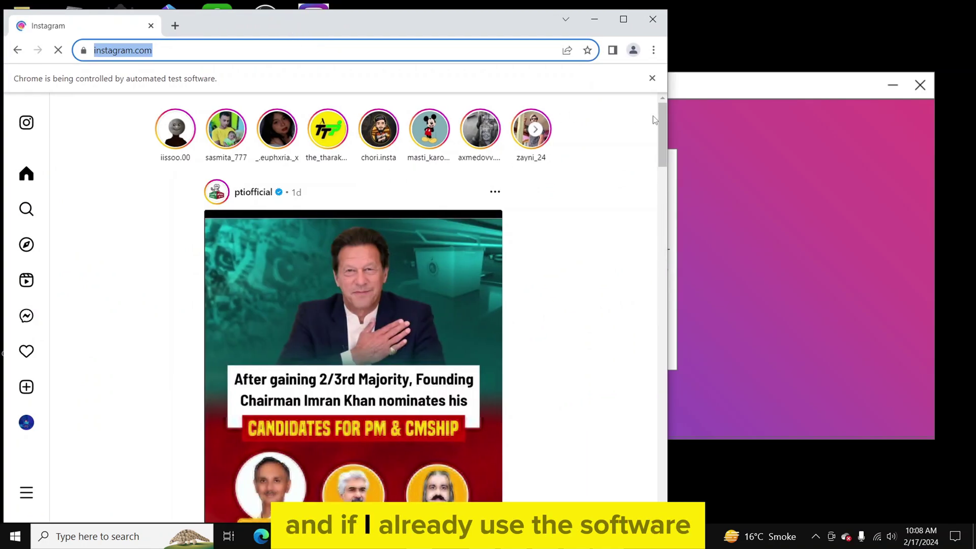
pyautogui.moveTo(663, 122)
pyautogui.mouseDown()
pyautogui.moveTo(663, 238)
pyautogui.moveTo(664, 123)
pyautogui.mouseUp()
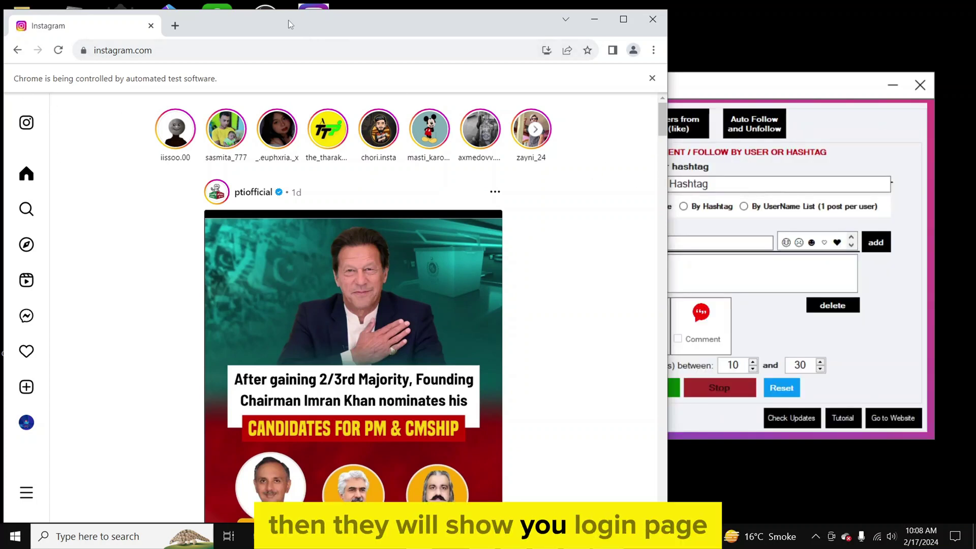
pyautogui.click(735, 85)
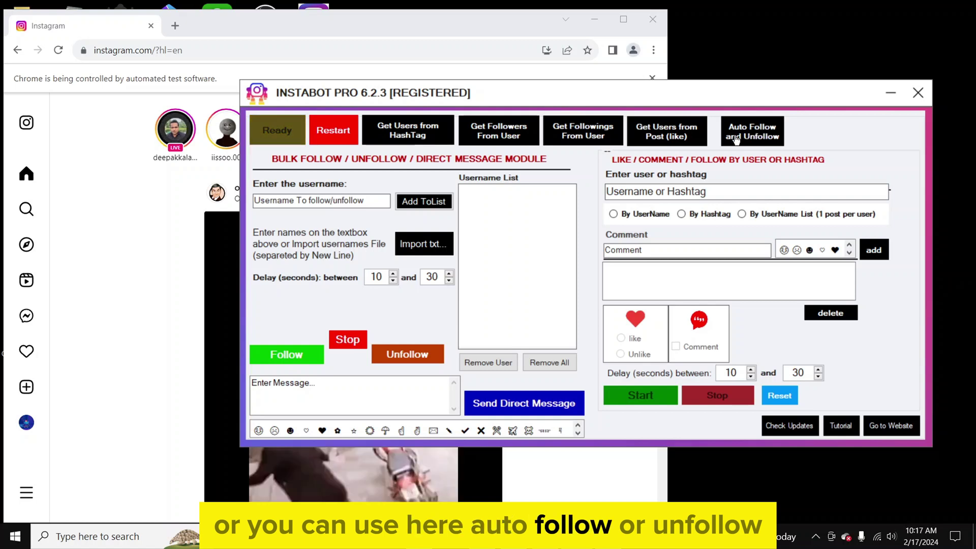
pyautogui.click(505, 134)
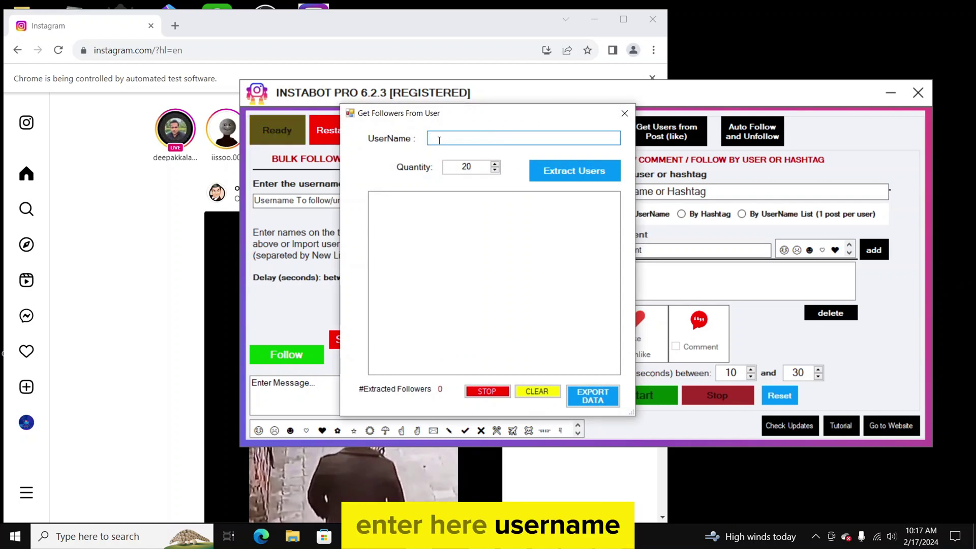
pyautogui.write('withthetime')
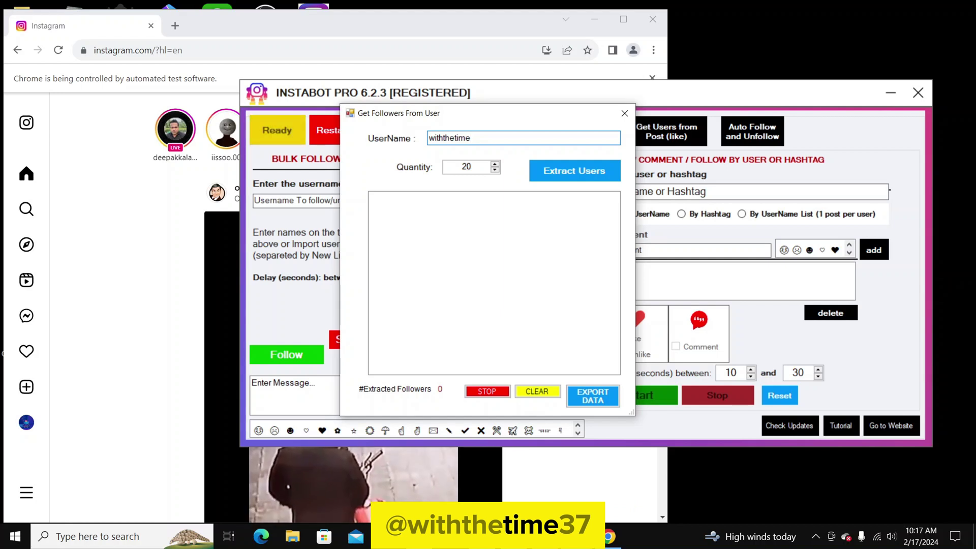
pyautogui.write('37')
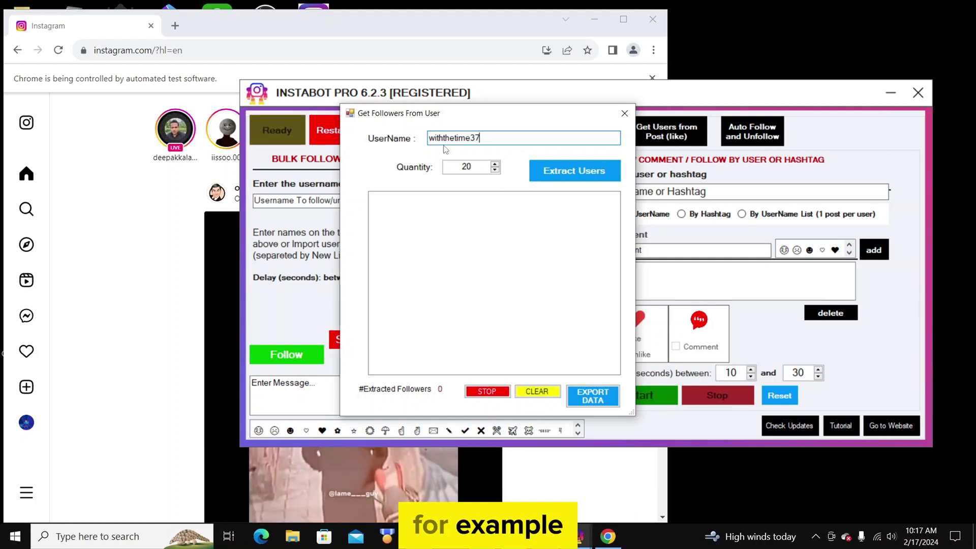
pyautogui.click(497, 137)
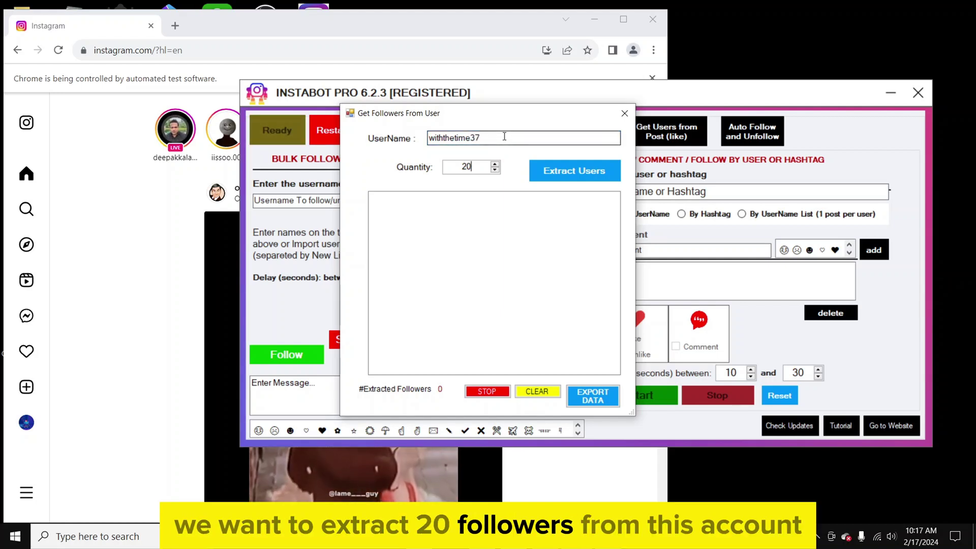
pyautogui.click(567, 173)
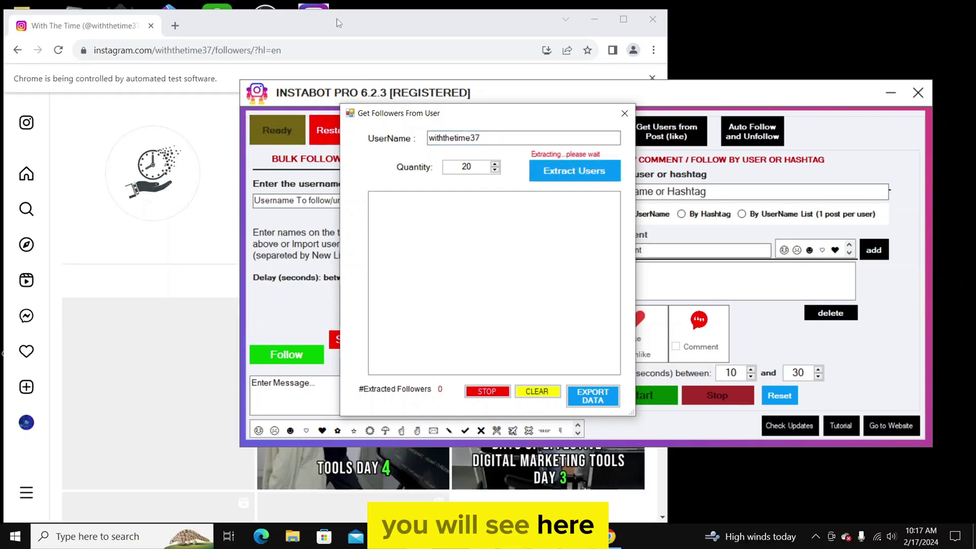
pyautogui.click(337, 18)
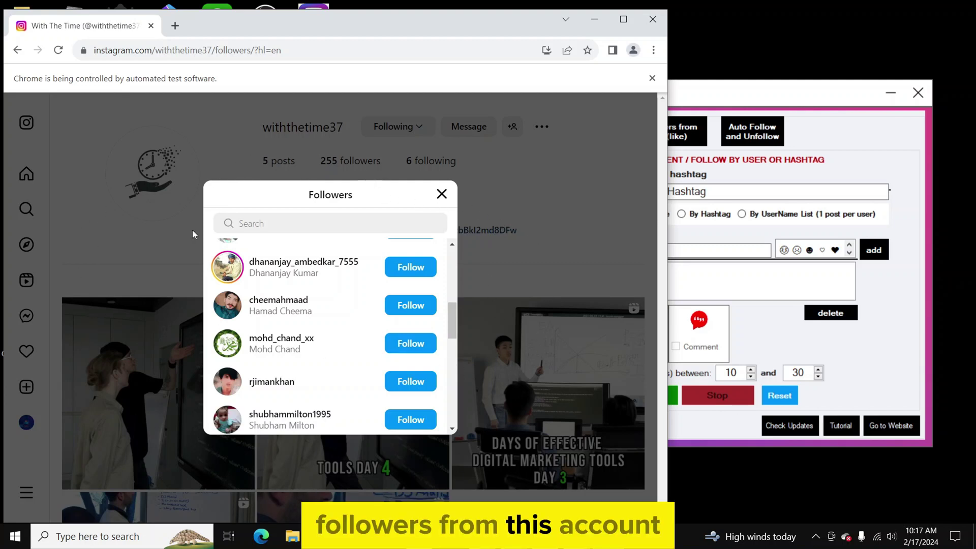
pyautogui.click(843, 129)
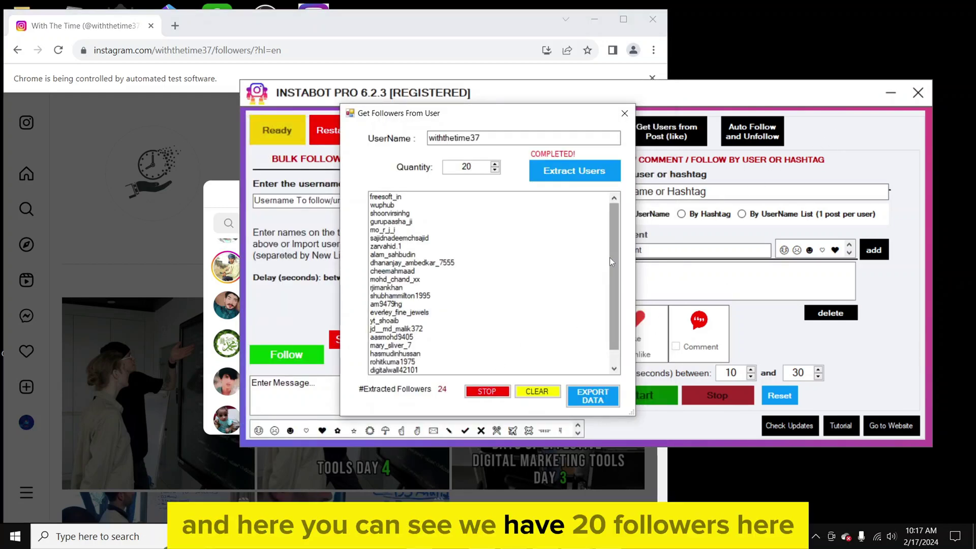
# Export the extracted followers to the Downloads folder as a txt file named followers
pyautogui.scroll(-1, 611, 325)
pyautogui.scroll(1, 611, 328)
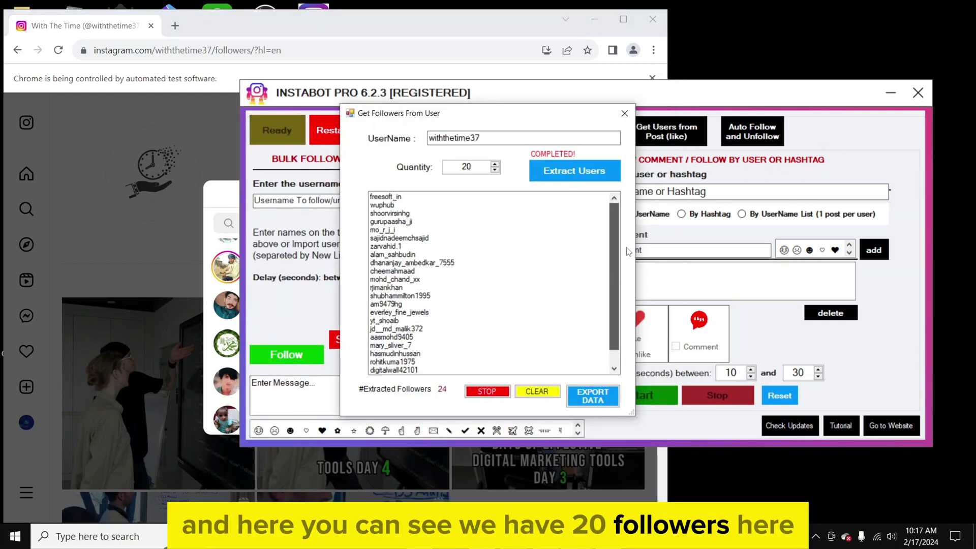
pyautogui.click(593, 398)
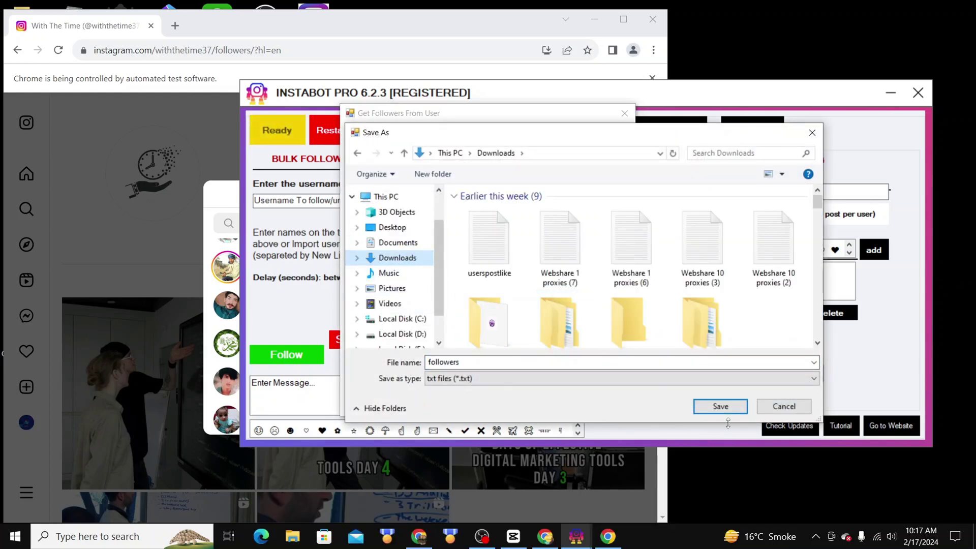
pyautogui.click(721, 406)
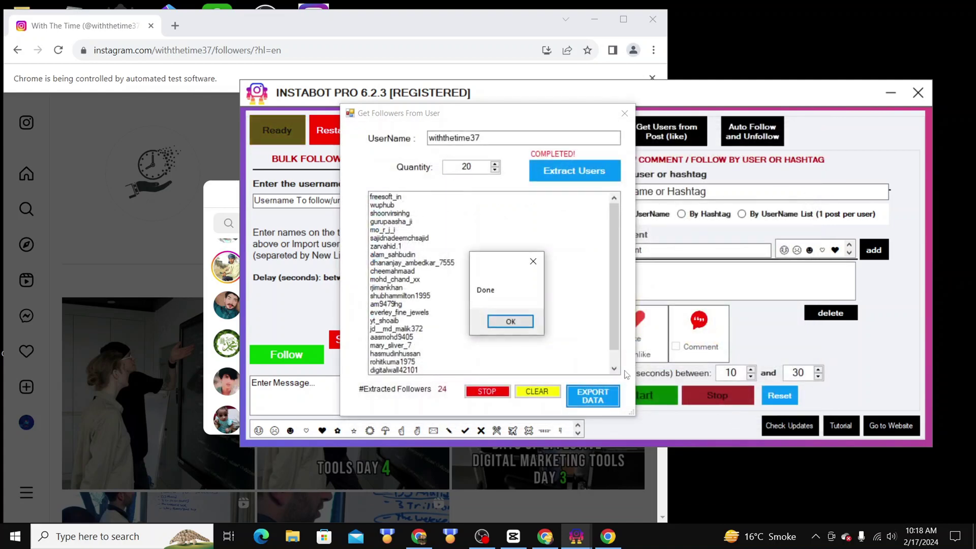
pyautogui.click(508, 322)
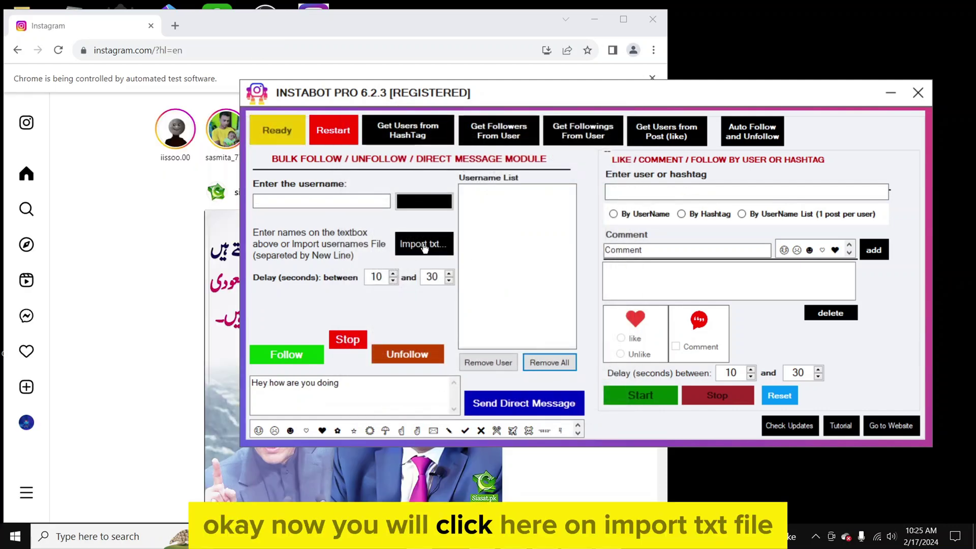
# Import the followers txt file from the Downloads folder into the bulk module's username list
pyautogui.click(425, 248)
pyautogui.click(297, 260)
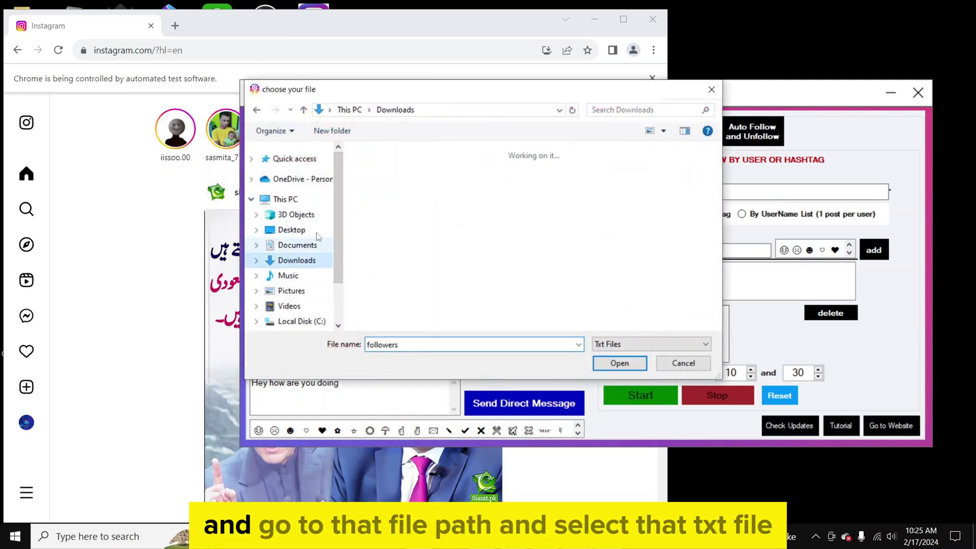
pyautogui.doubleClick(387, 190)
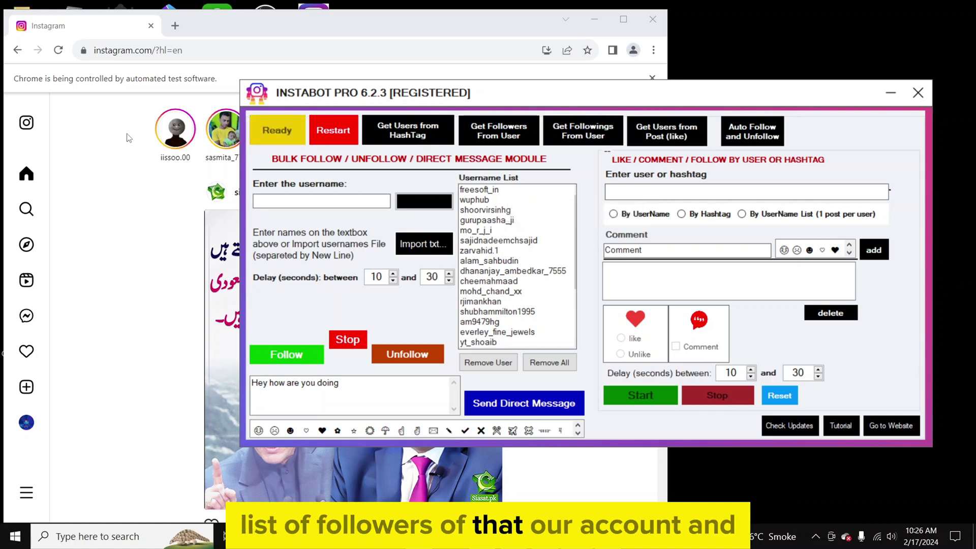
pyautogui.click(498, 200)
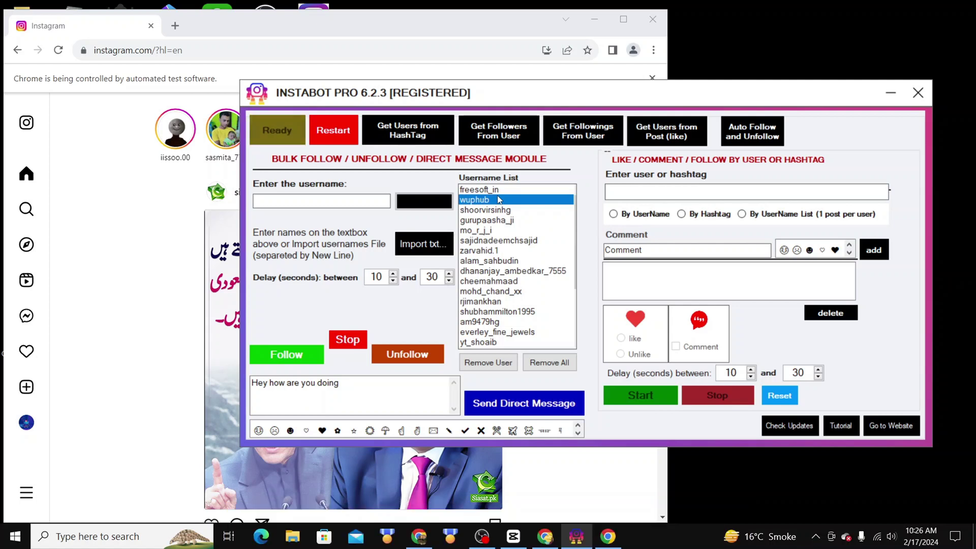
# Replace the direct message text with "Hey How are you doing?"
pyautogui.moveTo(341, 383); pyautogui.dragTo(237, 377)
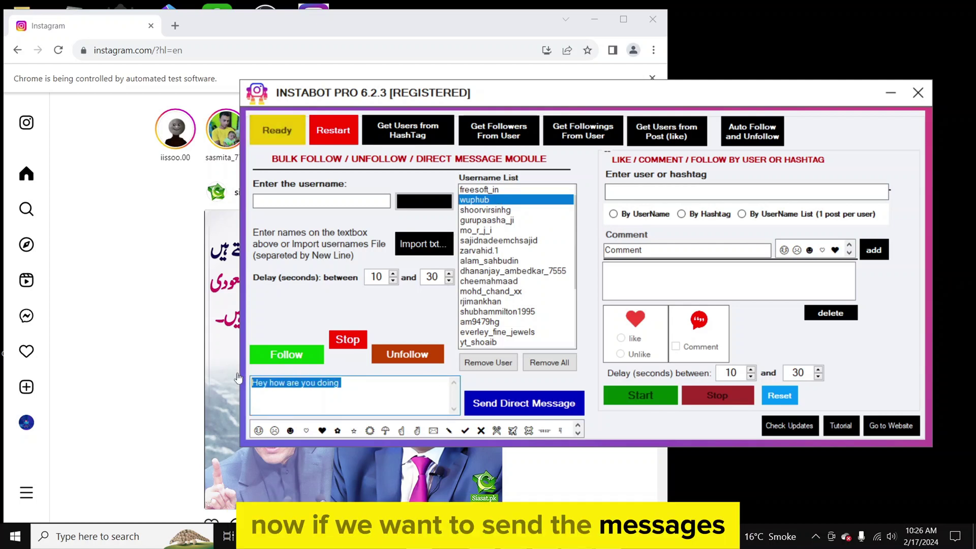
pyautogui.press('BackSpace')
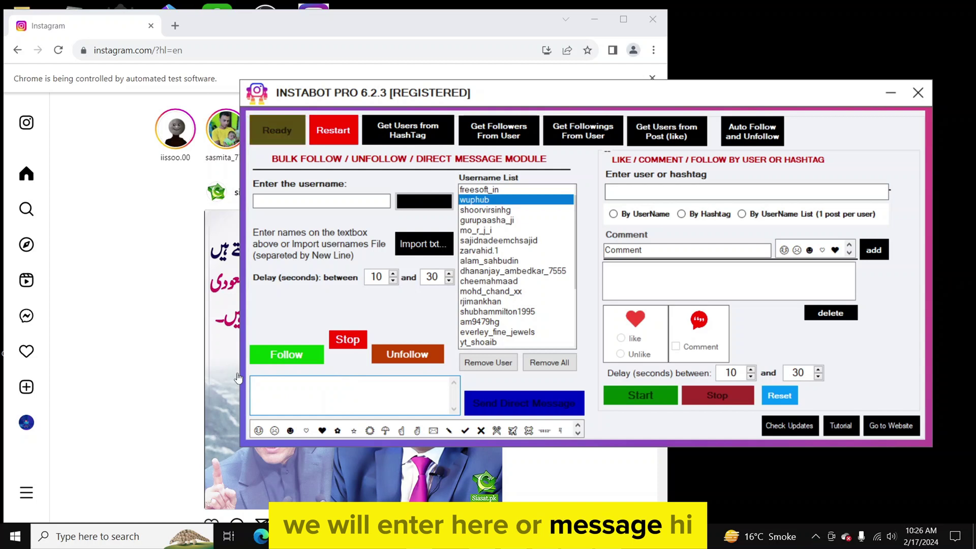
pyautogui.write('Hey How')
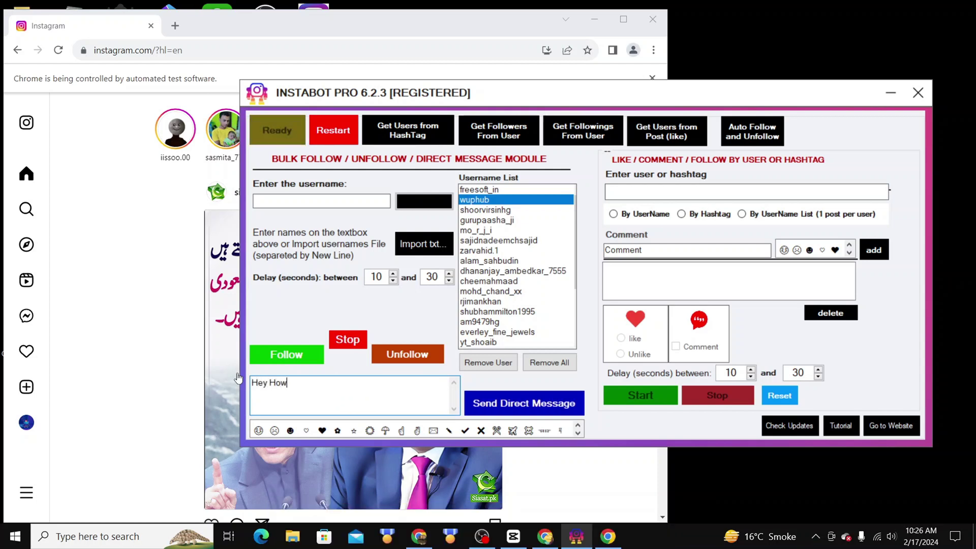
pyautogui.write(' are')
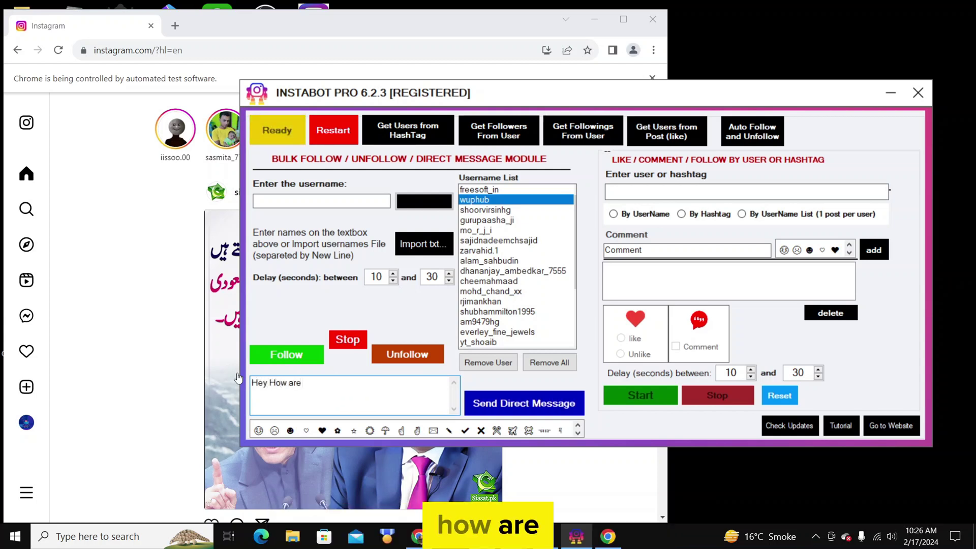
pyautogui.write(' you dopi')
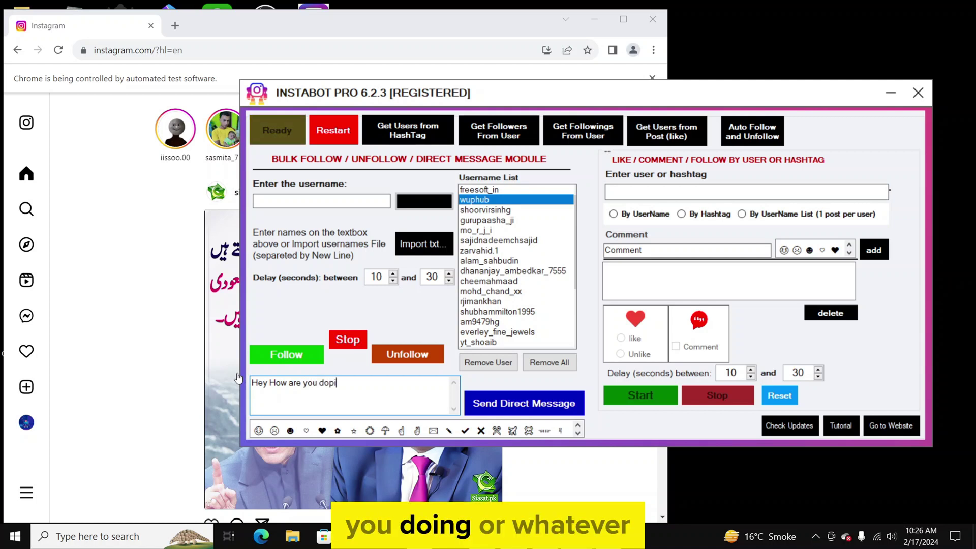
pyautogui.write('i')
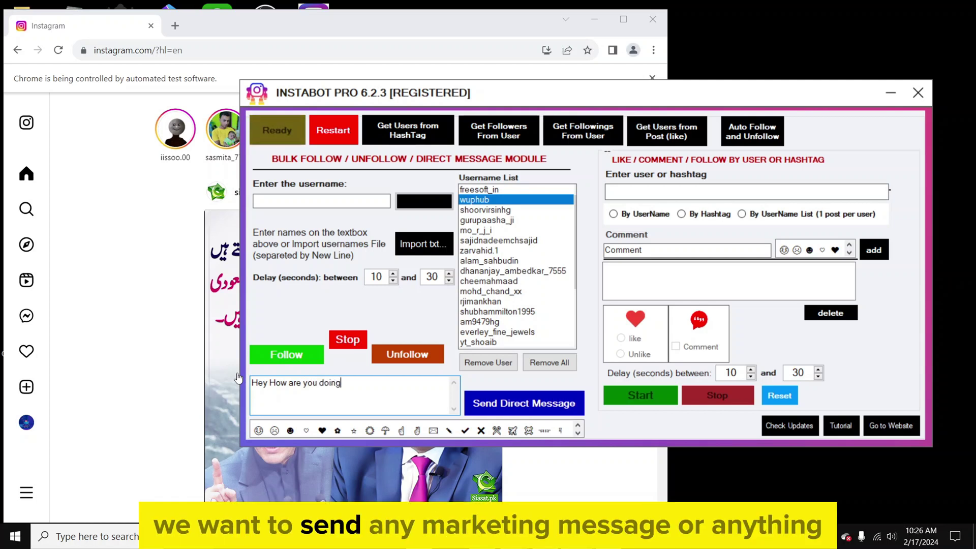
pyautogui.write('ng')
pyautogui.press('BackSpace')
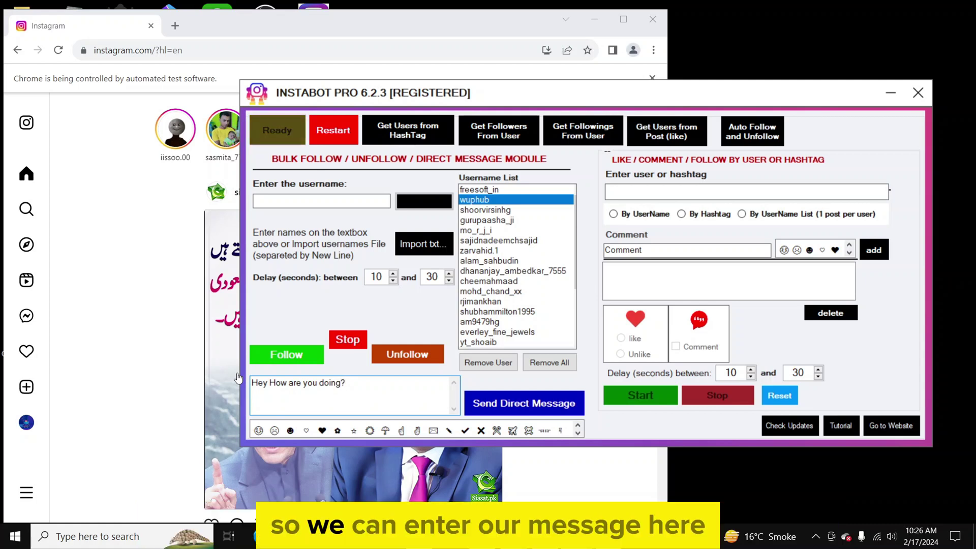
# Send the direct message to the imported usernames with a 10 to 30 second delay, checking the sent chats in the browser
pyautogui.doubleClick(377, 276)
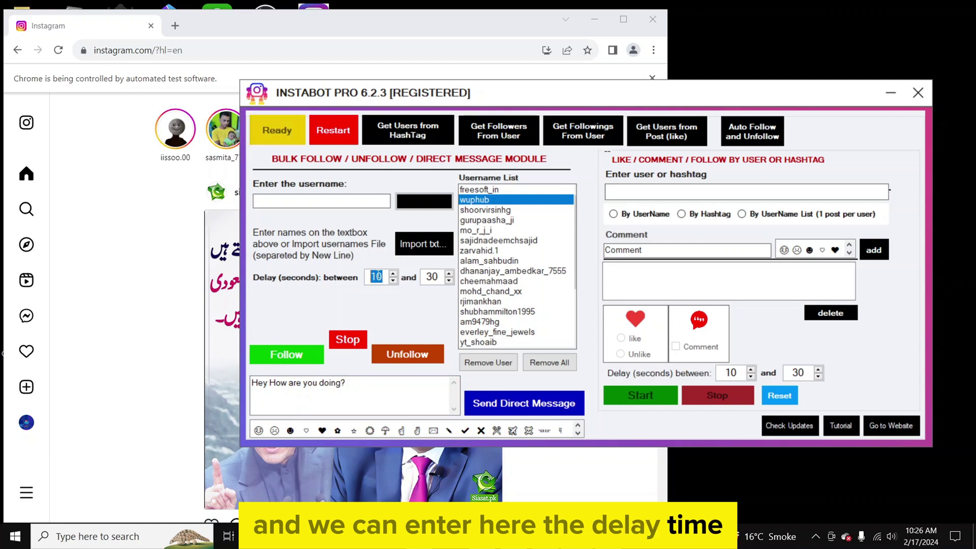
pyautogui.click(380, 277)
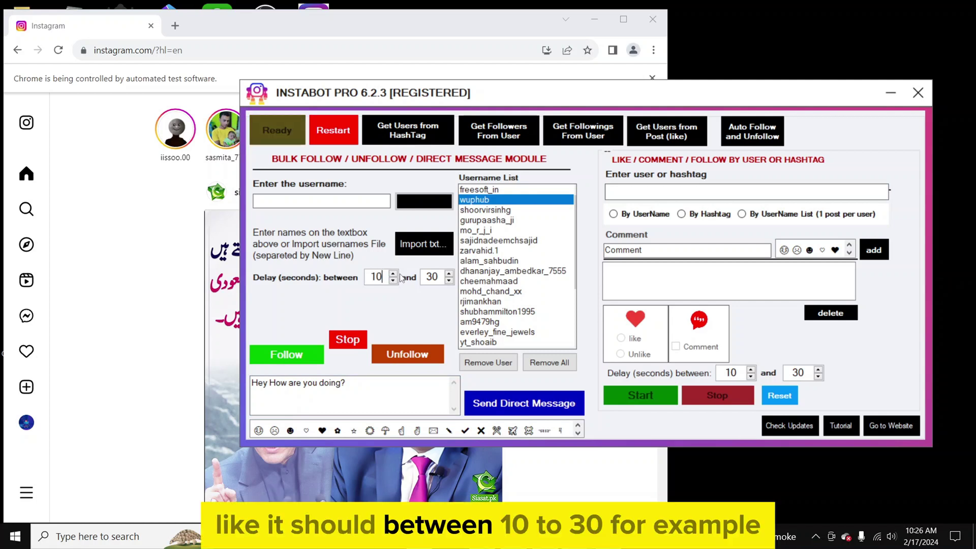
pyautogui.click(548, 411)
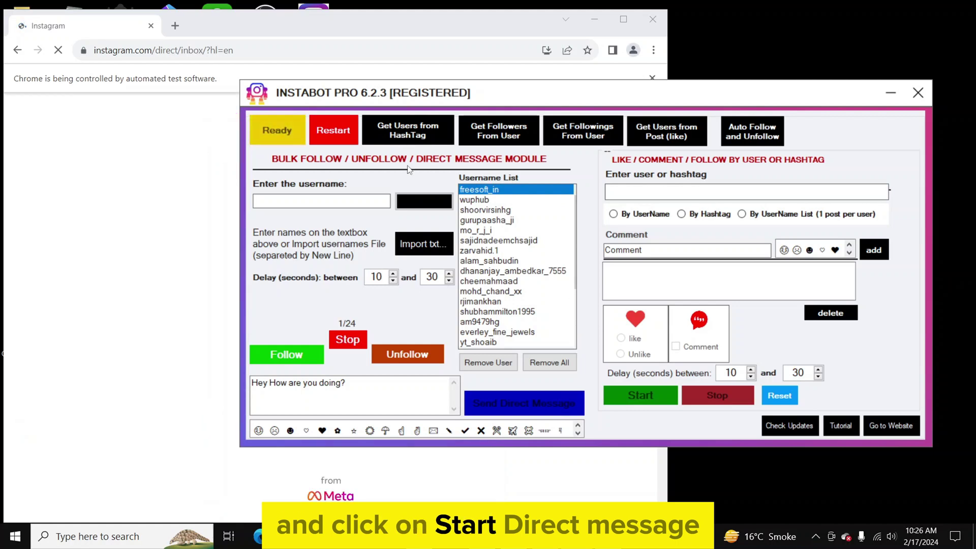
pyautogui.click(323, 26)
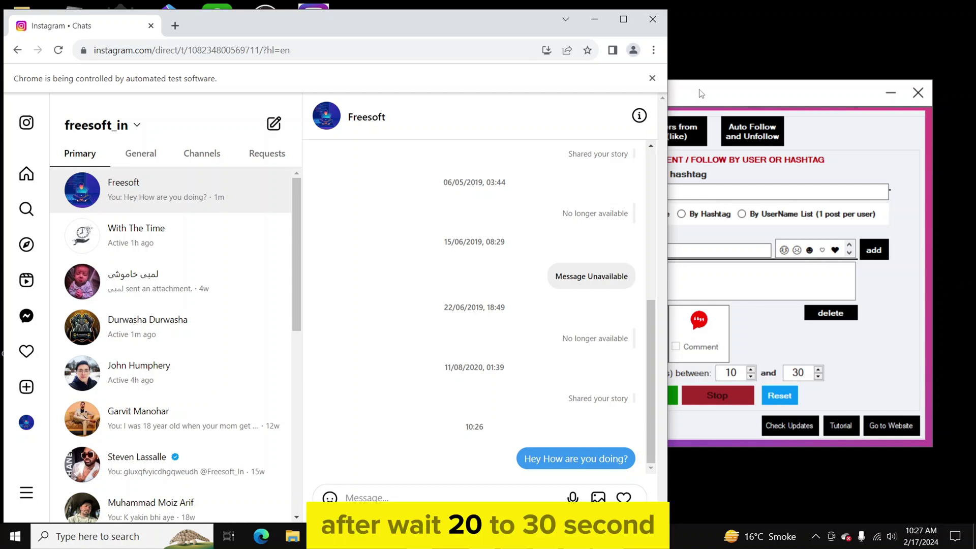
pyautogui.click(700, 94)
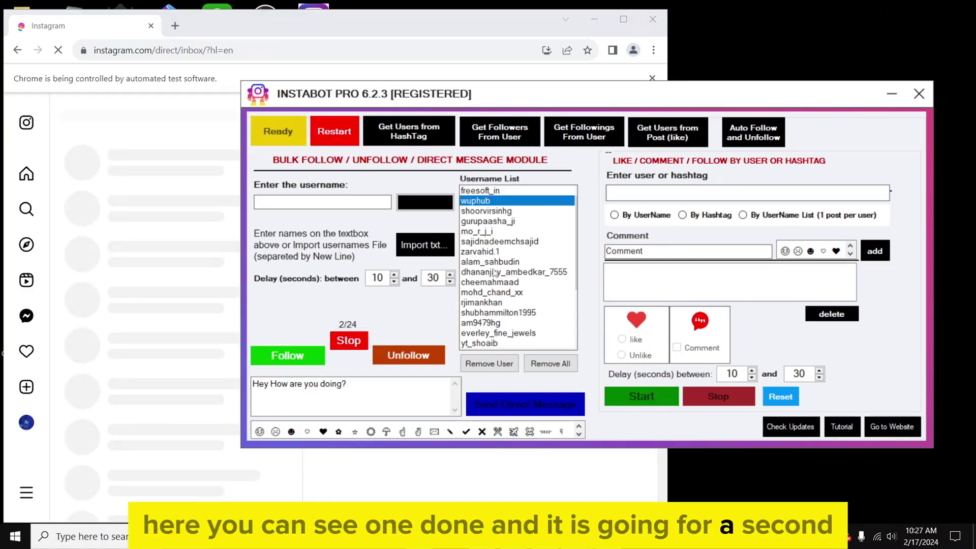
pyautogui.click(432, 28)
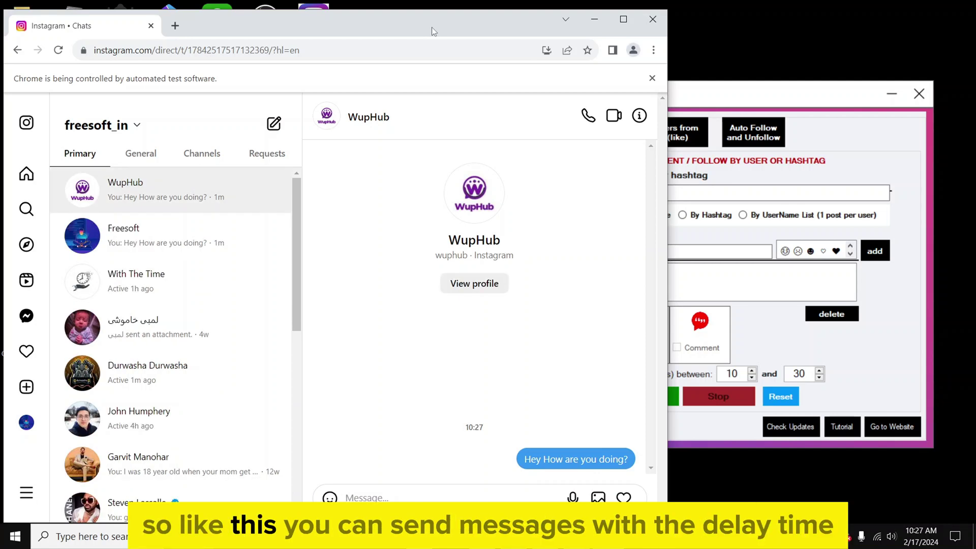
# Check the bulk messaging progress in the bot window and the latest sent chat in the automated browser
pyautogui.click(787, 105)
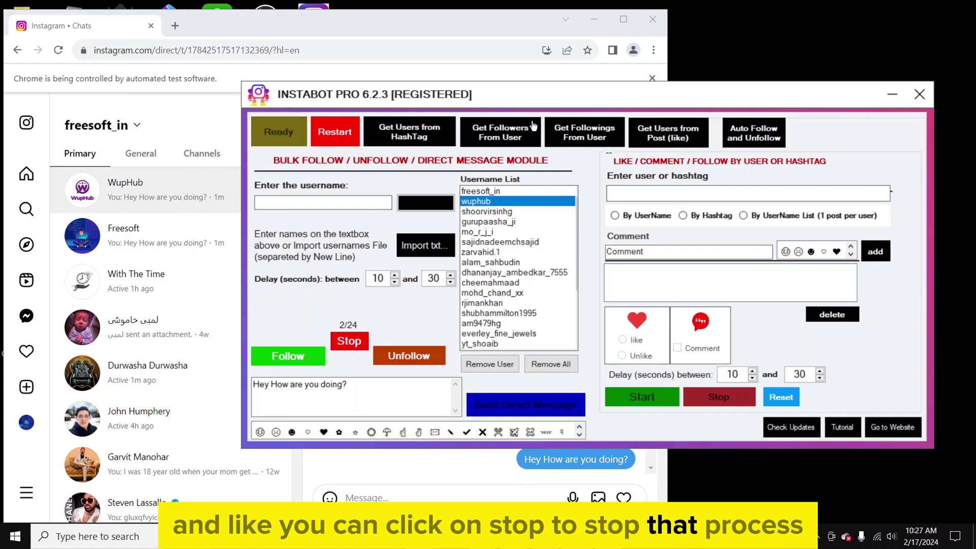
pyautogui.click(370, 20)
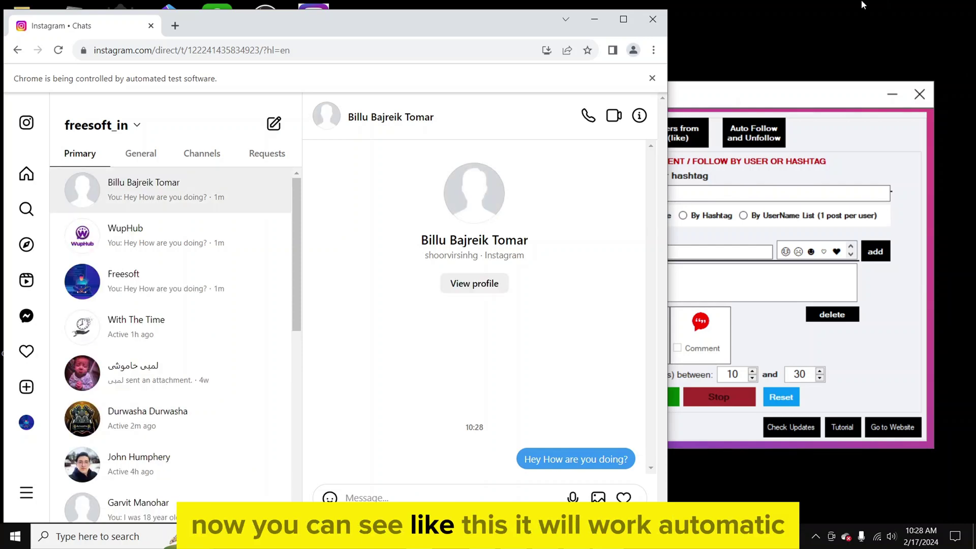
pyautogui.click(886, 150)
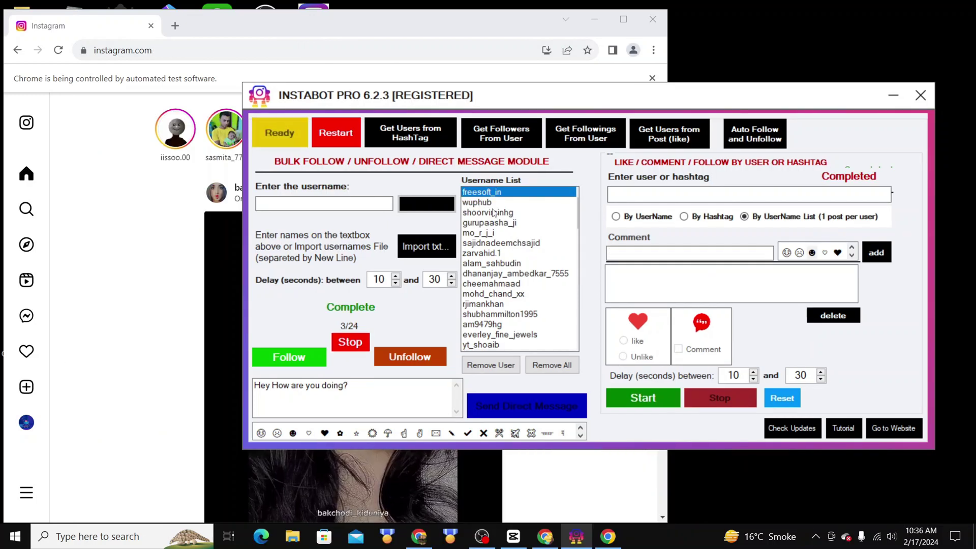
# Remove the third username, wuphub and freesoft_in one by one from the bulk module's username list
pyautogui.click(494, 213)
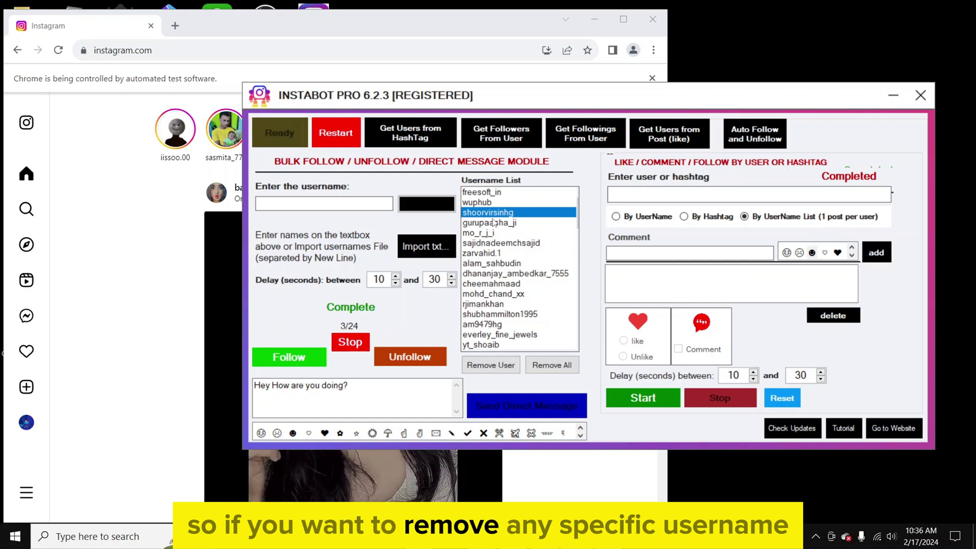
pyautogui.click(490, 366)
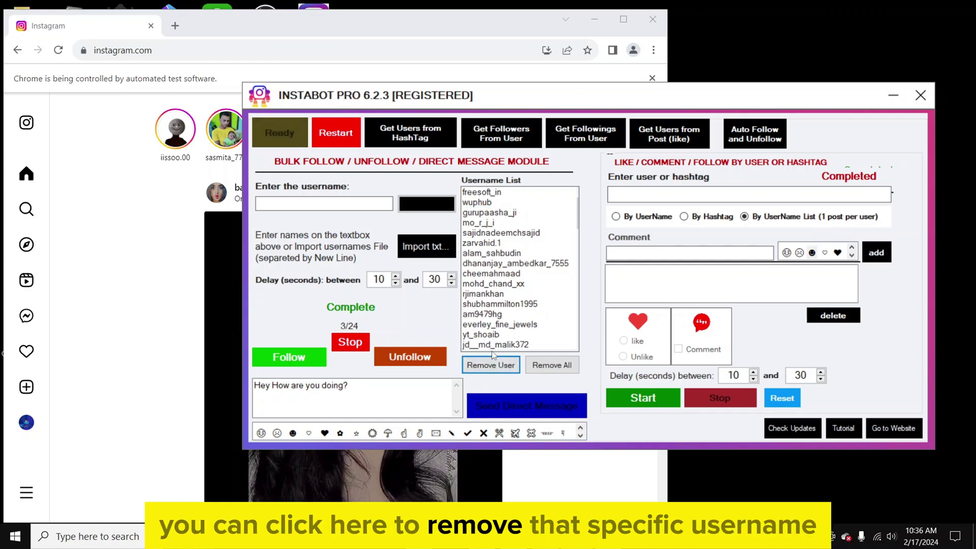
pyautogui.click(479, 202)
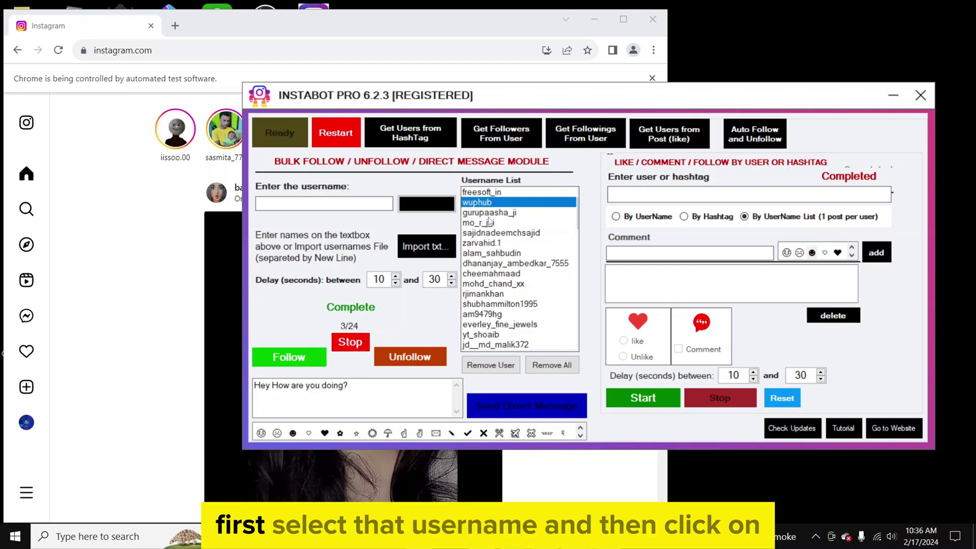
pyautogui.click(489, 365)
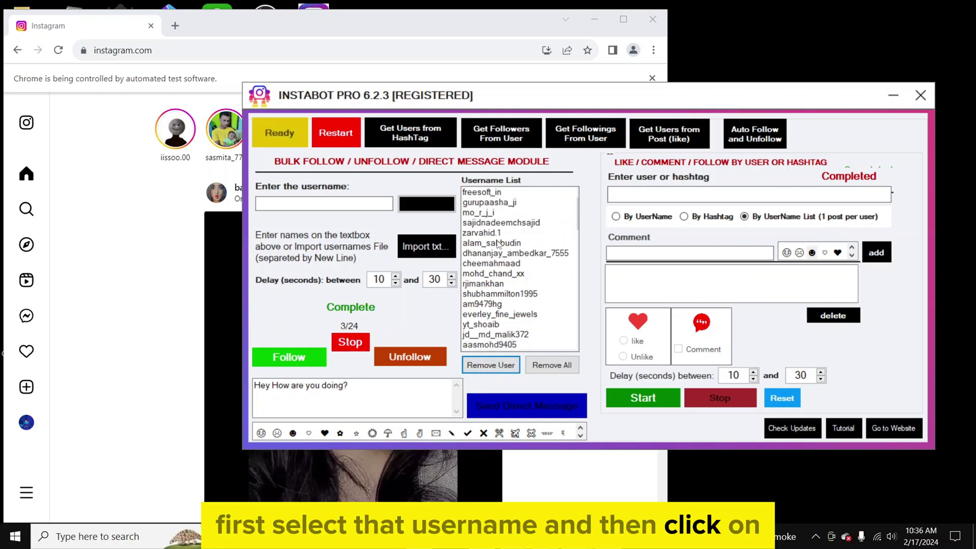
pyautogui.click(495, 202)
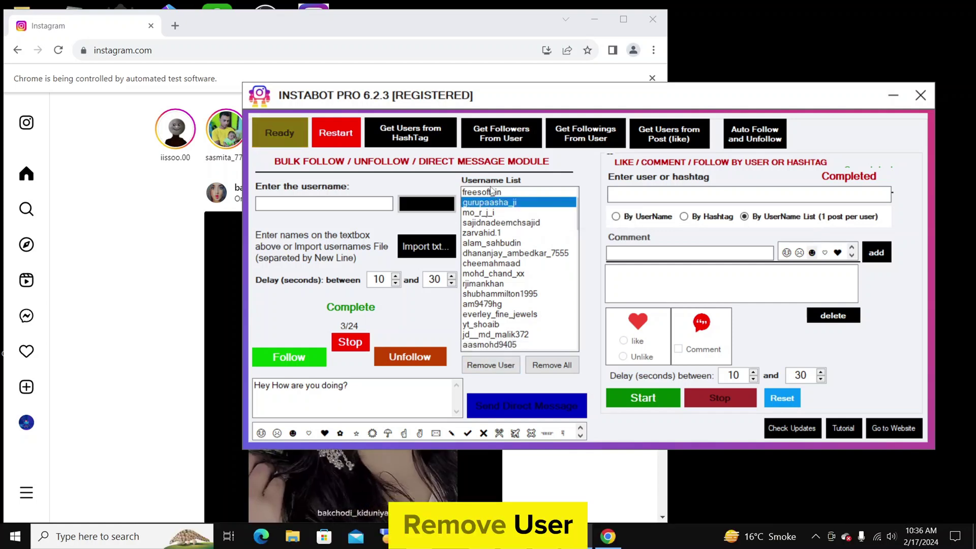
pyautogui.click(492, 192)
pyautogui.click(496, 365)
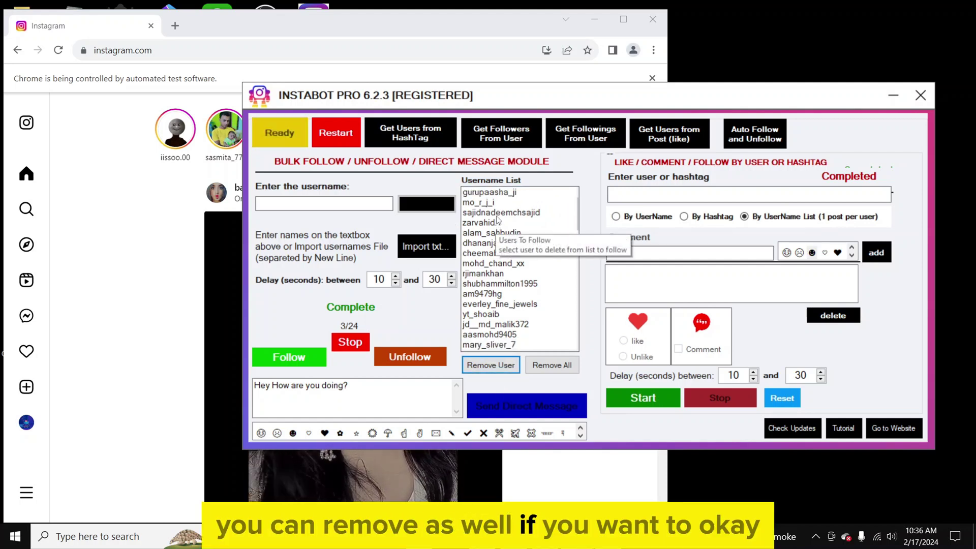
pyautogui.click(497, 214)
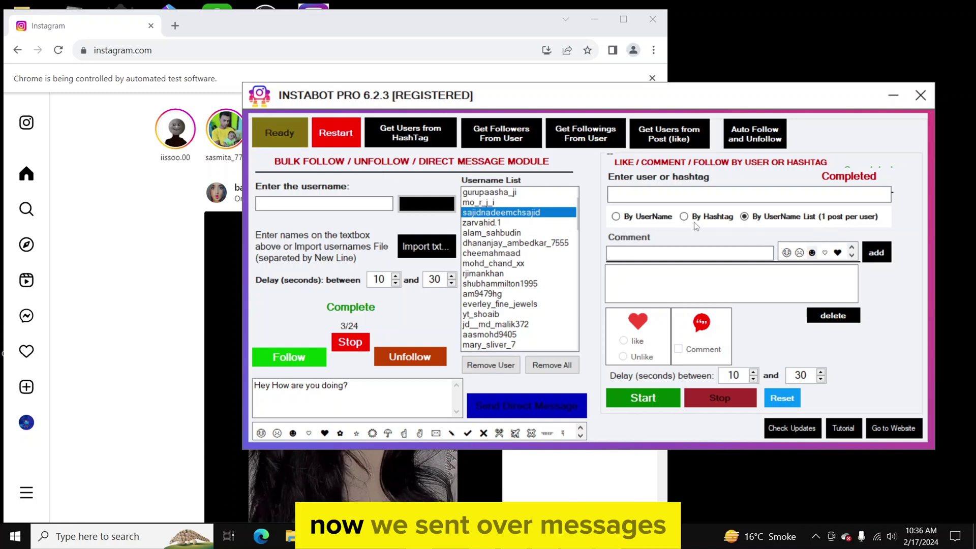
pyautogui.click(357, 386)
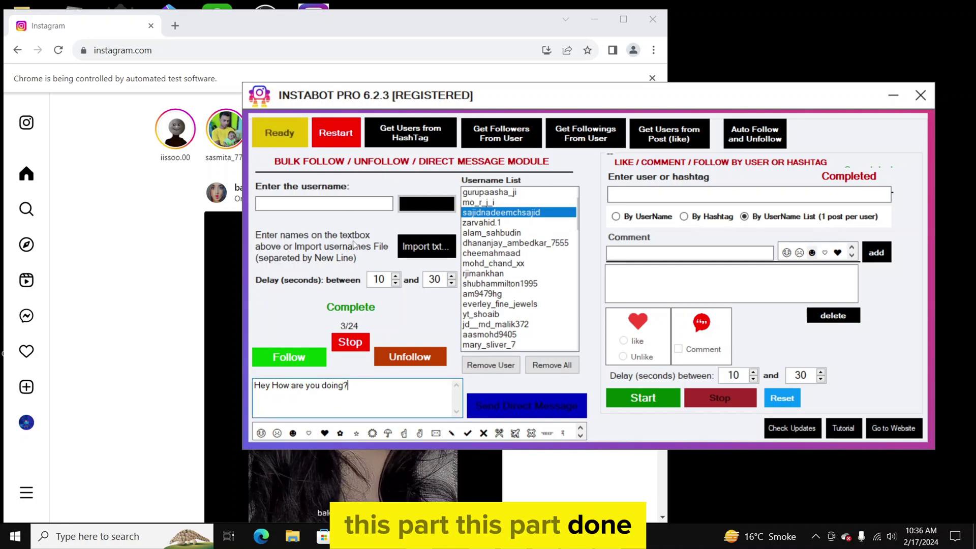
# Restart the bot and log in to Instagram manually, shrinking the browser window and bringing the bot back to the front
pyautogui.click(334, 135)
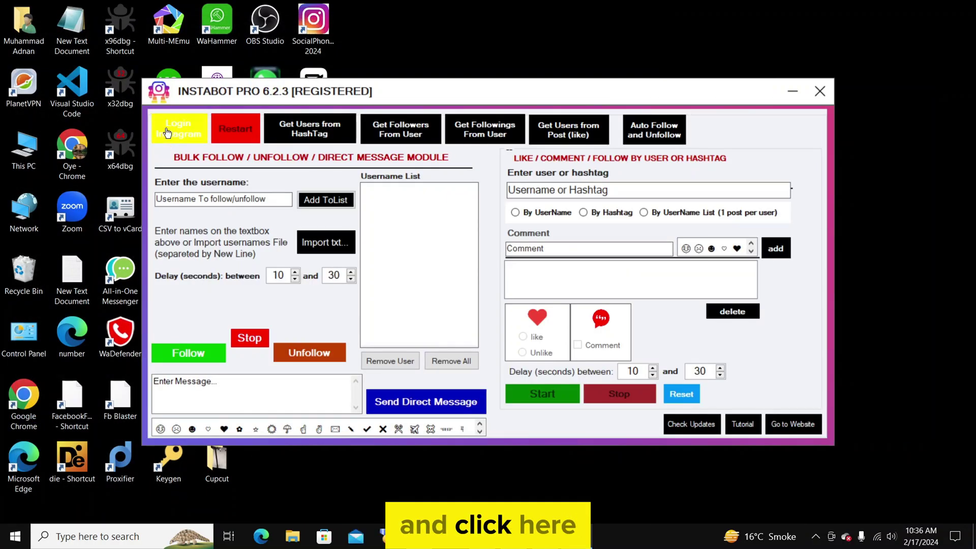
pyautogui.click(167, 133)
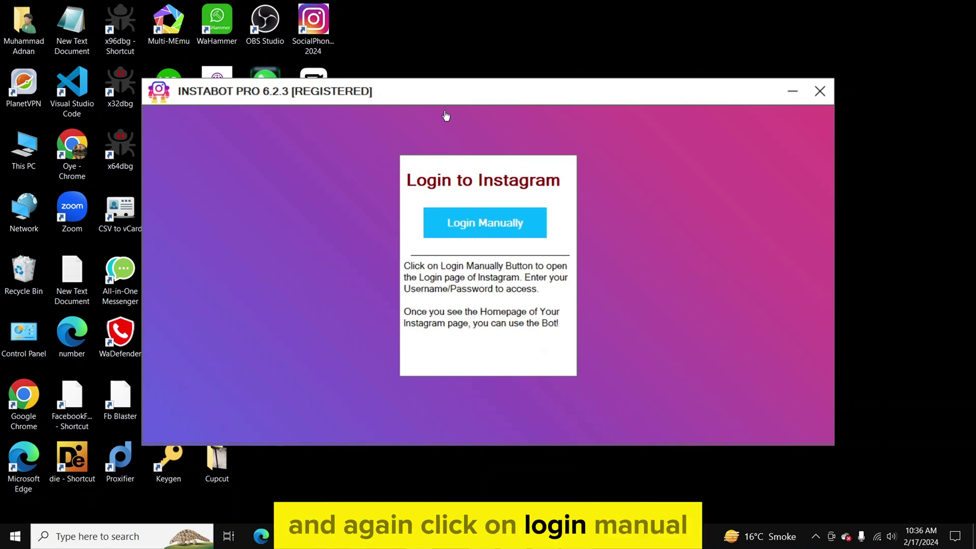
pyautogui.click(485, 222)
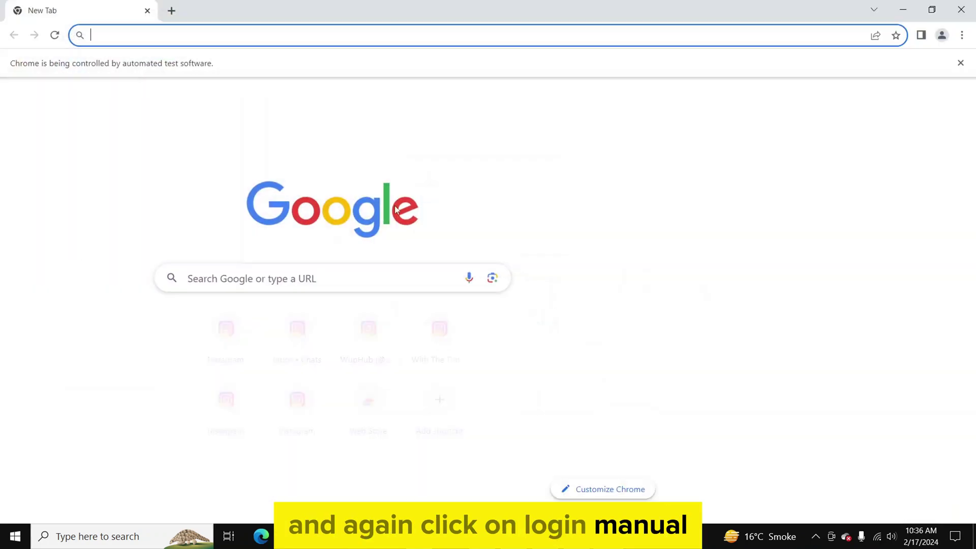
pyautogui.click(933, 9)
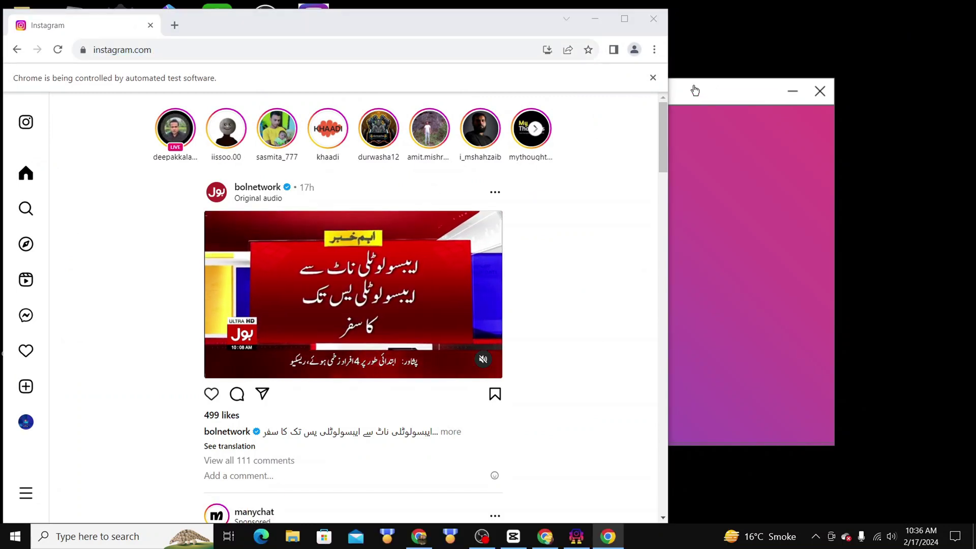
pyautogui.click(695, 91)
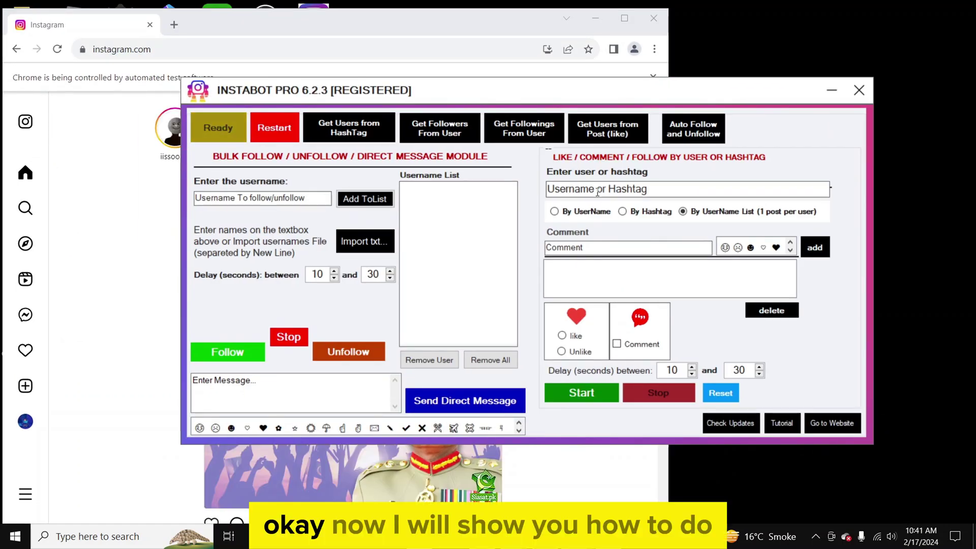
# Set the like, comment and follow module to work by hashtag with the hashtag digitalmarketing
pyautogui.click(597, 190)
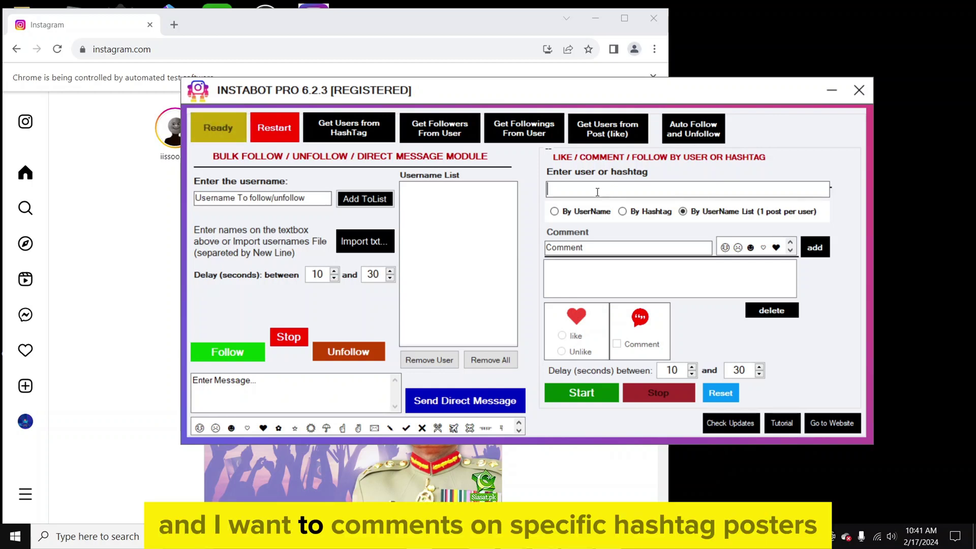
pyautogui.click(620, 213)
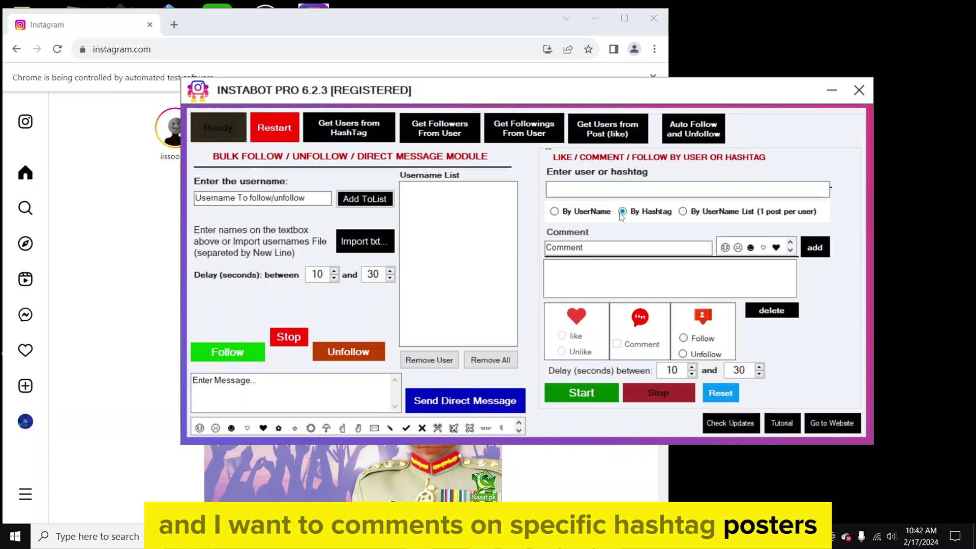
pyautogui.click(594, 188)
pyautogui.write('d')
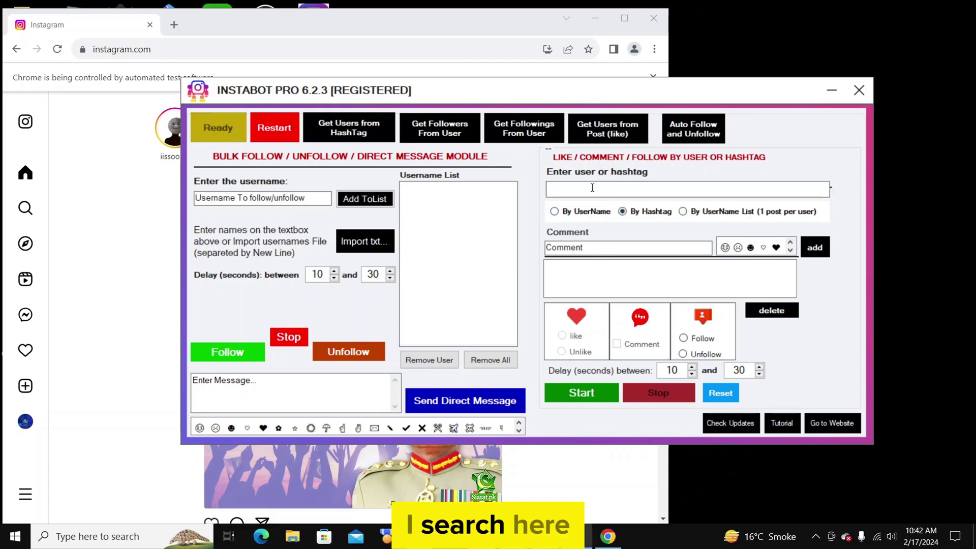
pyautogui.write('igitalmakreting')
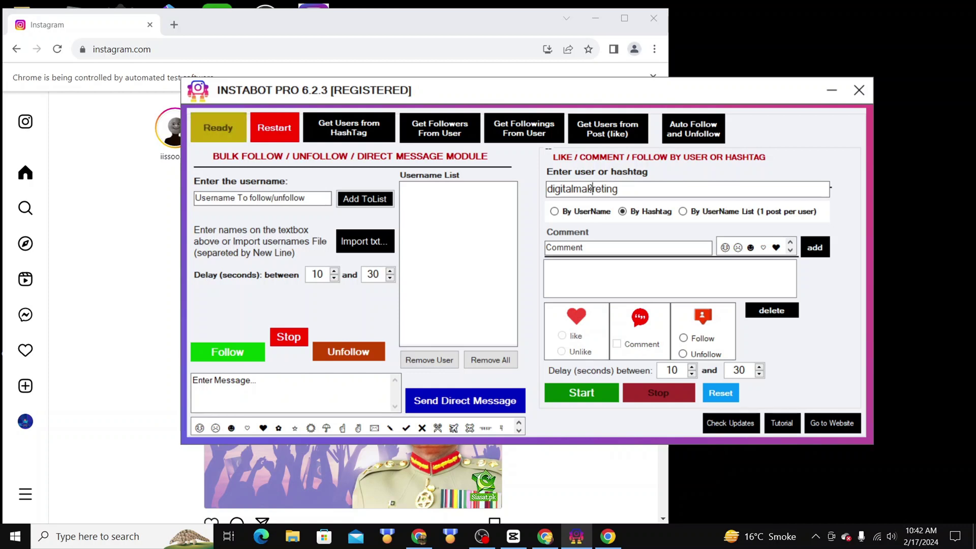
pyautogui.write('digital')
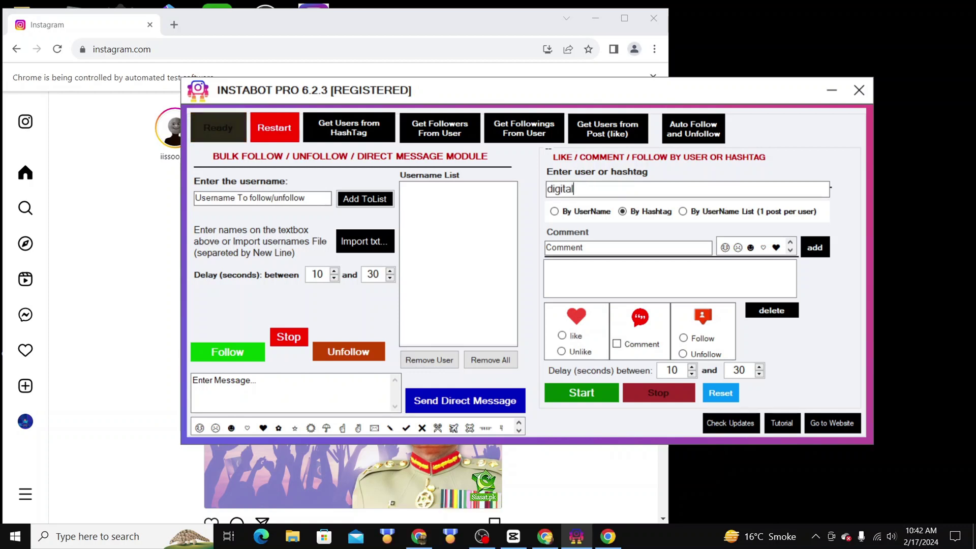
pyautogui.write('marketin')
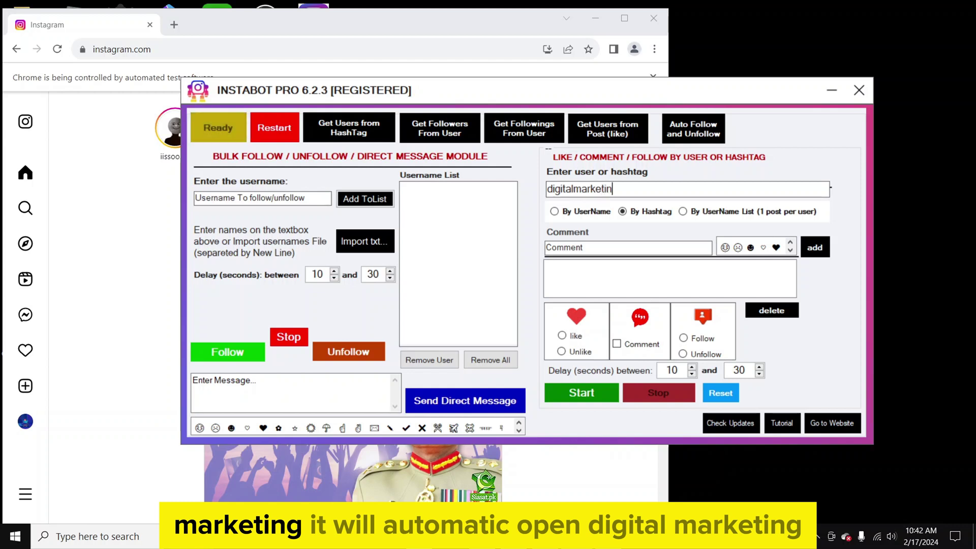
pyautogui.write('g')
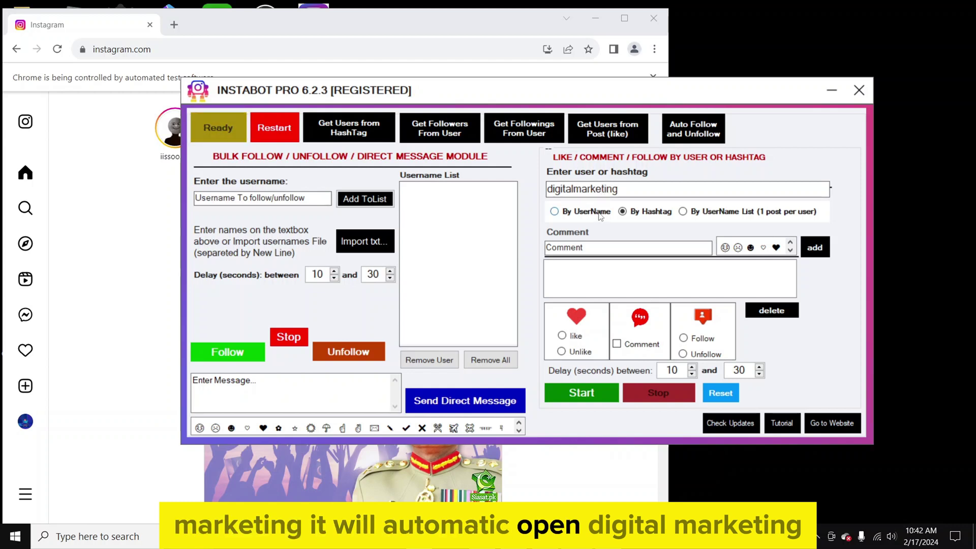
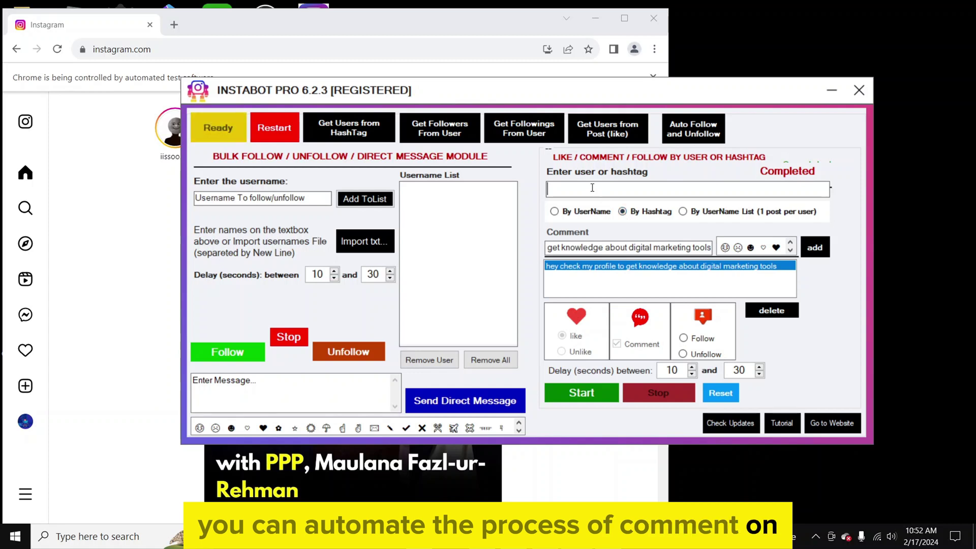
# Switch the like and comment module's target from hashtag to a username
pyautogui.click(574, 213)
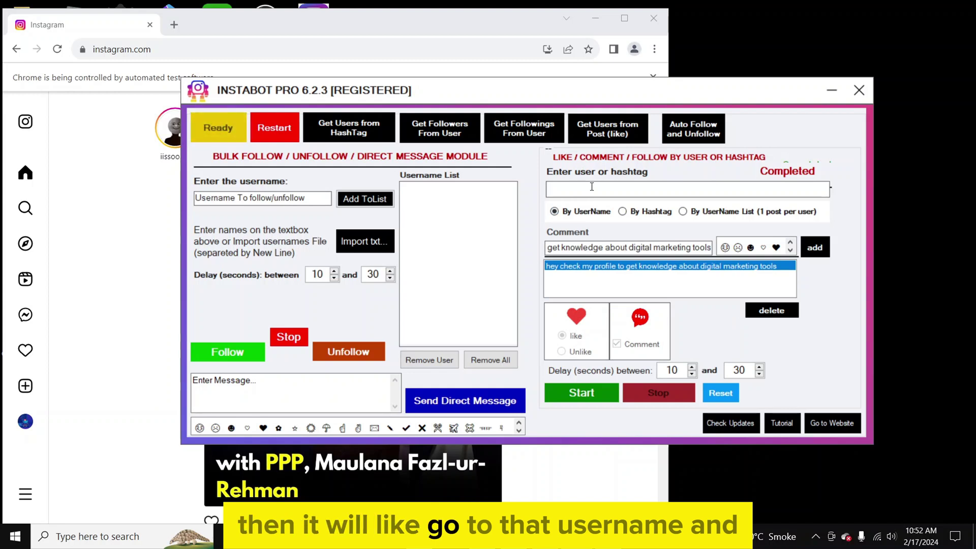
pyautogui.click(592, 186)
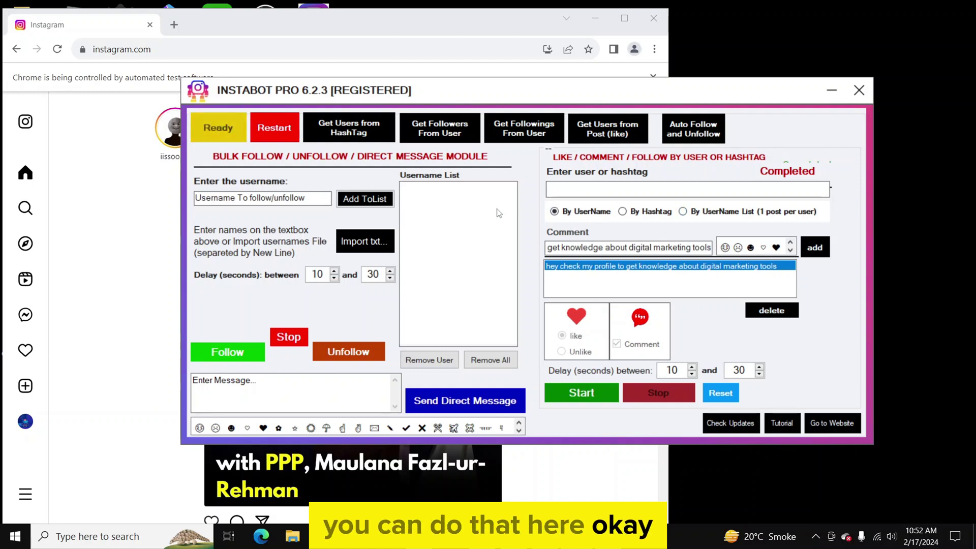
# Restart the bot and log in to Instagram manually again, declining the download of version 6.2.4.0
pyautogui.click(279, 128)
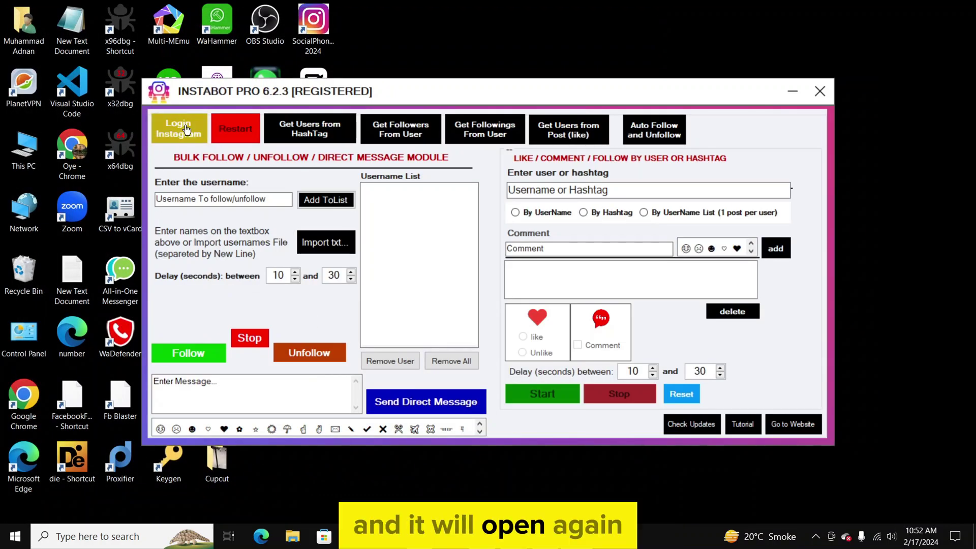
pyautogui.click(186, 130)
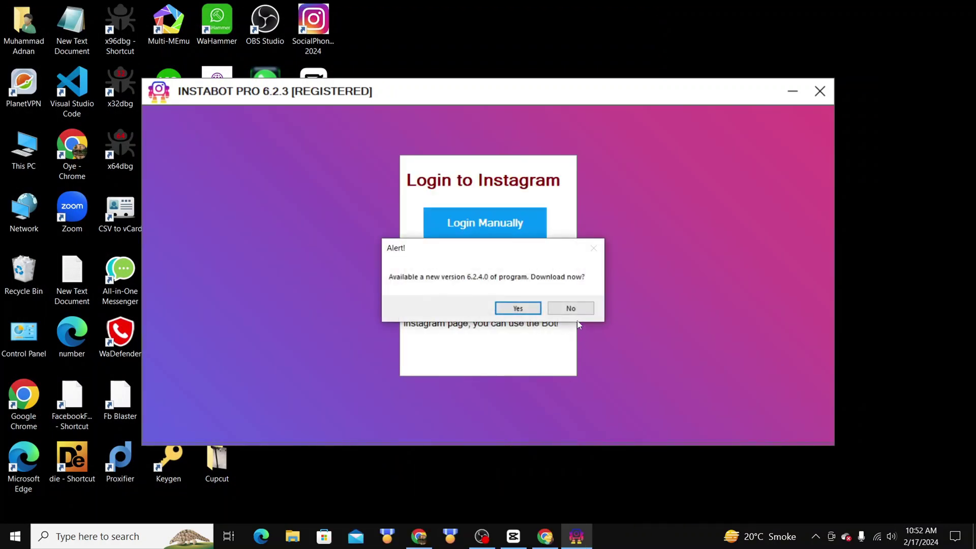
pyautogui.click(585, 309)
pyautogui.click(457, 226)
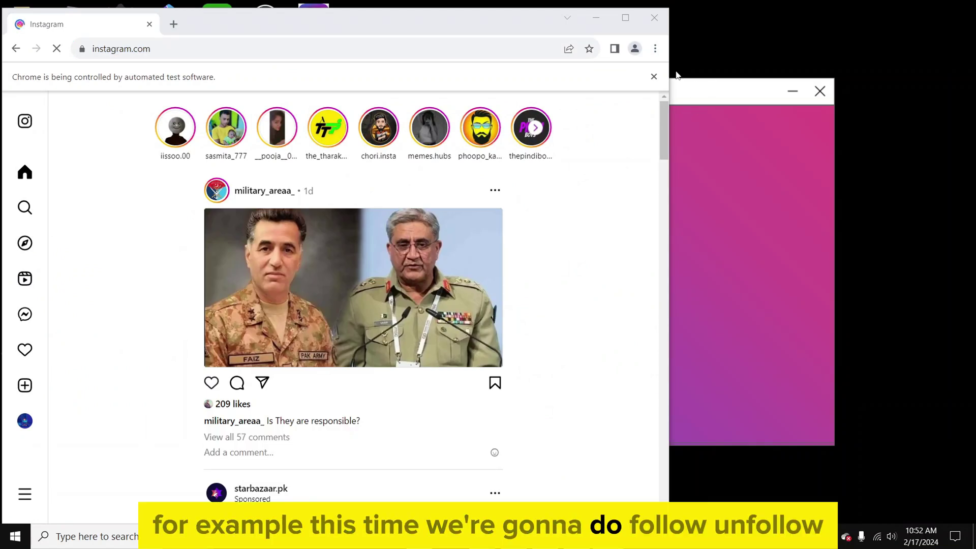
pyautogui.click(701, 99)
pyautogui.moveTo(399, 97); pyautogui.dragTo(473, 86)
# Import the followers txt file from the Downloads folder into the bulk module's username list
pyautogui.click(402, 239)
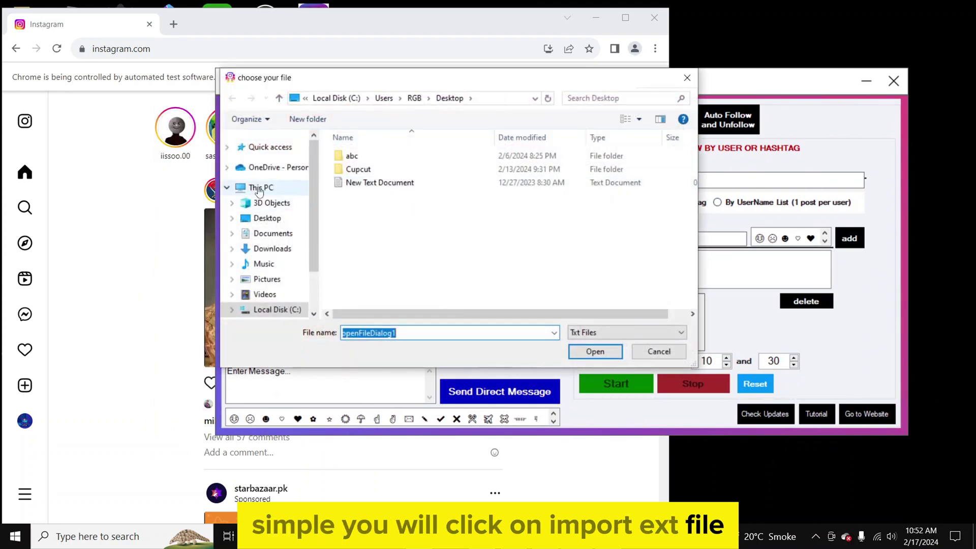
pyautogui.click(257, 249)
pyautogui.doubleClick(374, 175)
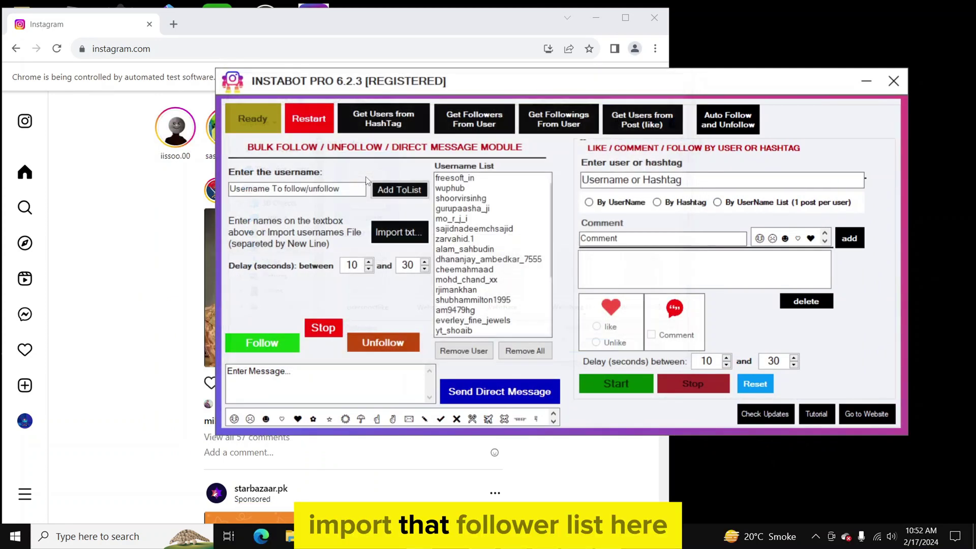
# Bulk-follow the imported usernames with a 10 to 30 second delay, checking the followed profiles in the browser
pyautogui.click(265, 346)
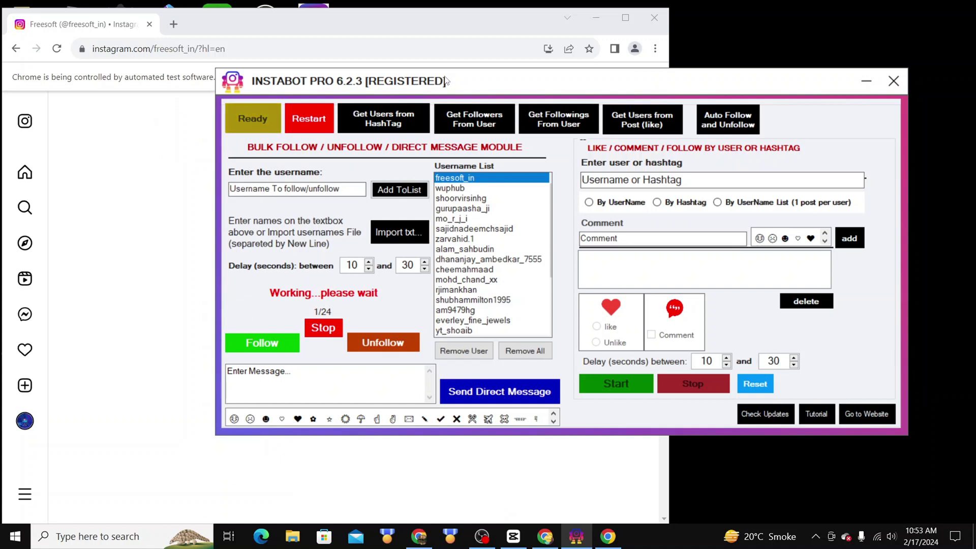
pyautogui.click(318, 19)
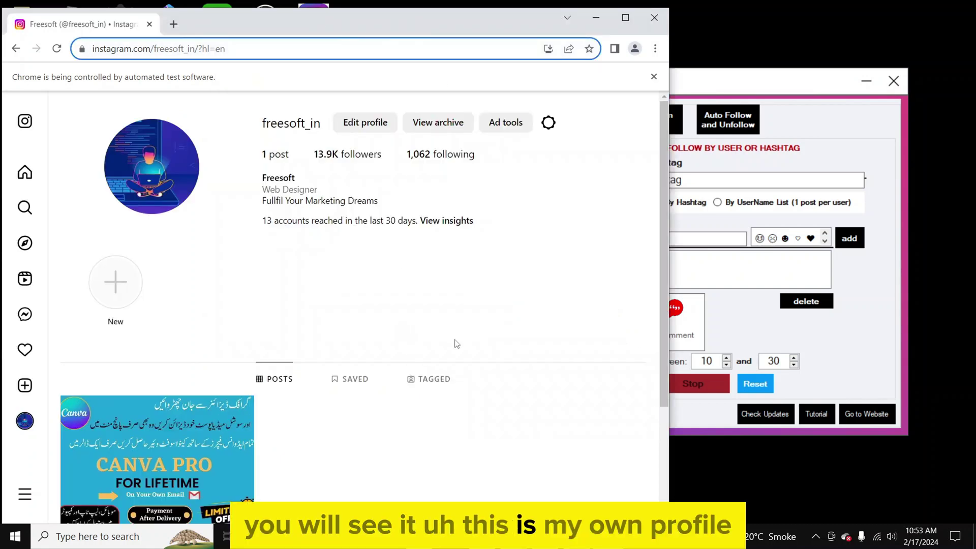
pyautogui.click(769, 77)
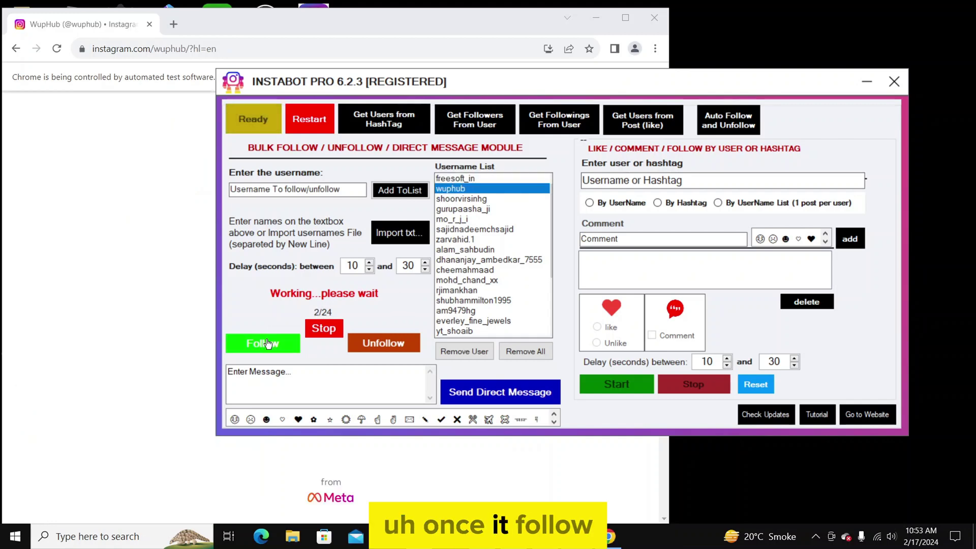
pyautogui.click(64, 211)
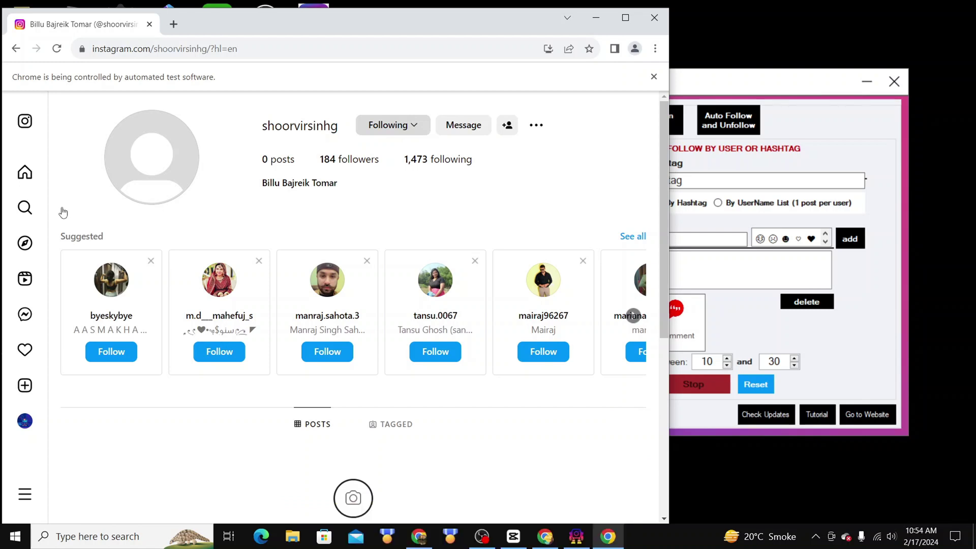
# Restart the bot, start a new automated Instagram browser session and return to the bot's main window
pyautogui.click(818, 163)
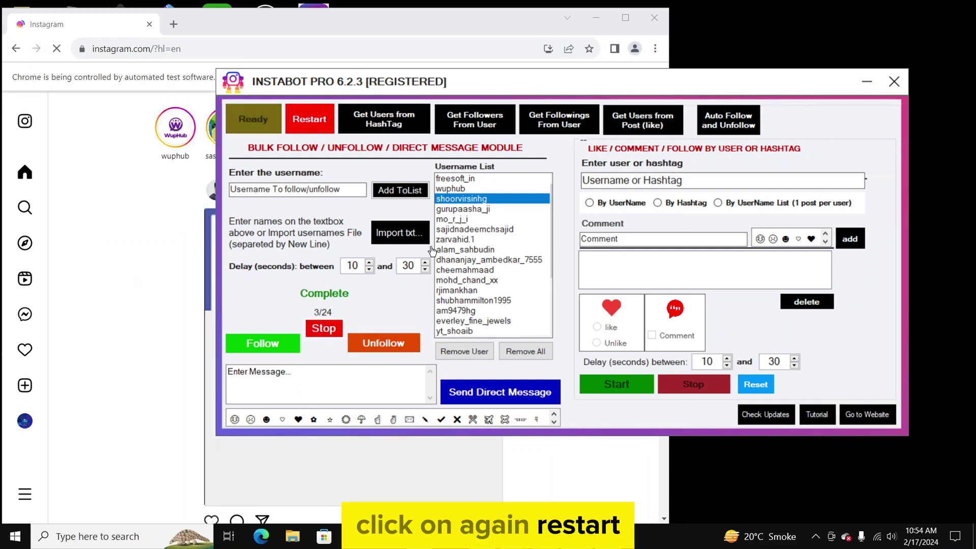
pyautogui.click(312, 128)
pyautogui.doubleClick(651, 272)
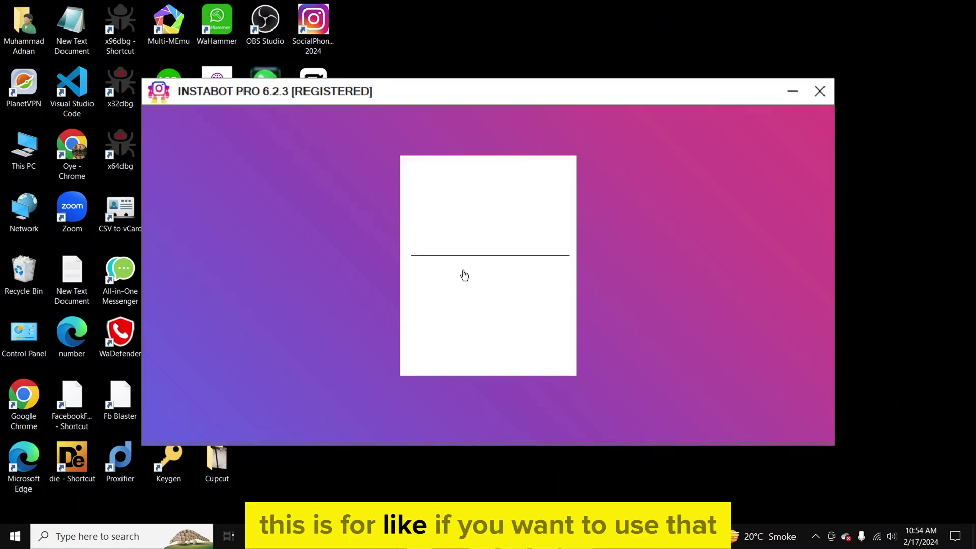
pyautogui.press('Return')
pyautogui.click(486, 237)
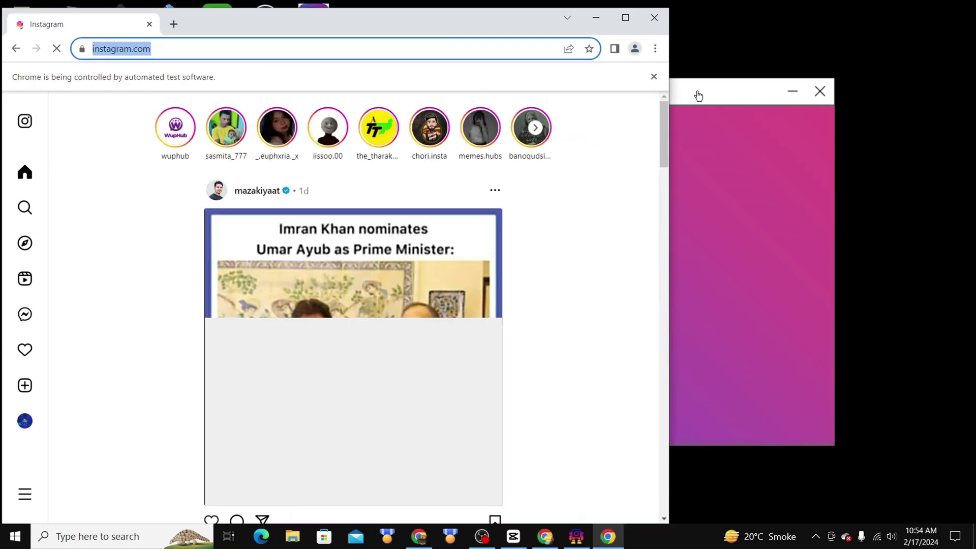
pyautogui.click(693, 91)
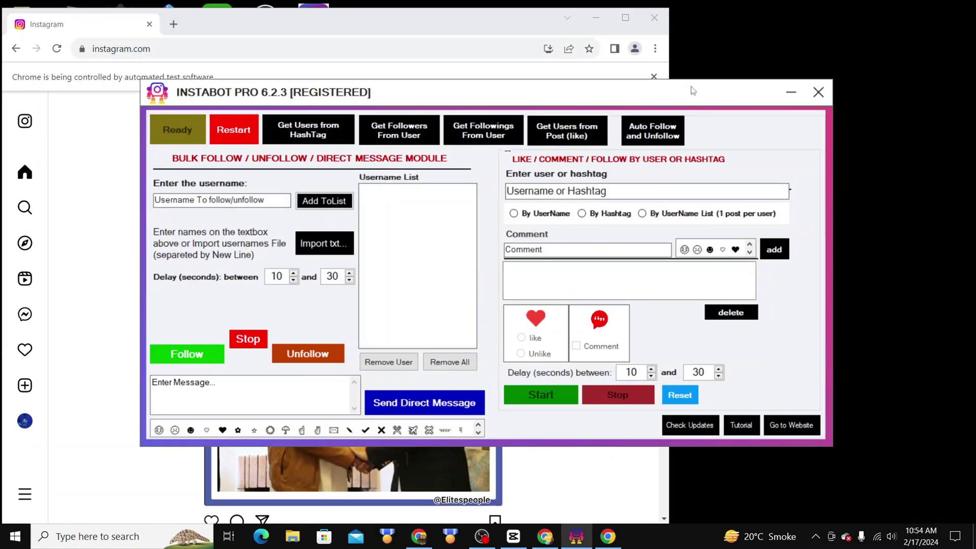
# Import the usernames txt file from the Downloads folder into the bulk module's username list again
pyautogui.click(307, 251)
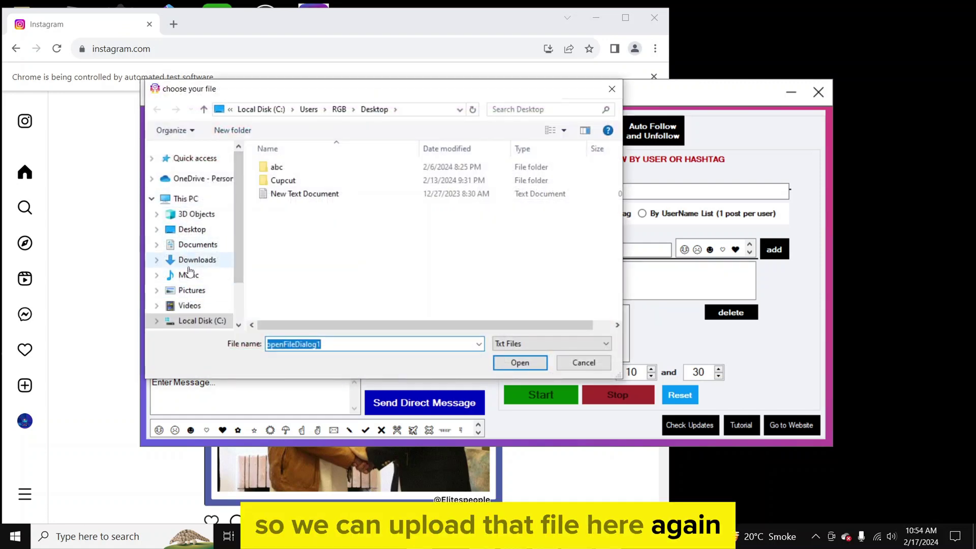
pyautogui.click(196, 260)
pyautogui.click(276, 205)
pyautogui.doubleClick(276, 206)
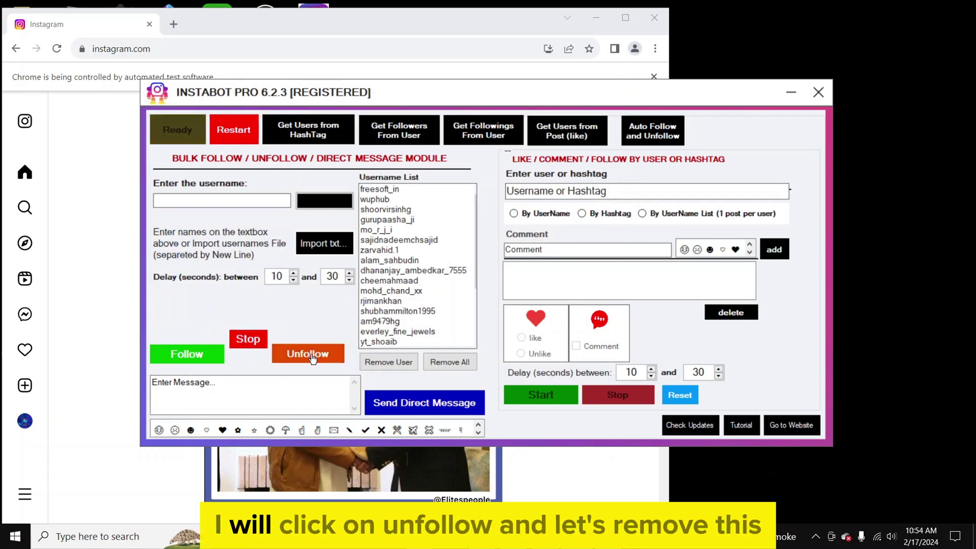
# Remove wuphub and freesoft_in from the imported username list
pyautogui.click(379, 199)
pyautogui.click(403, 363)
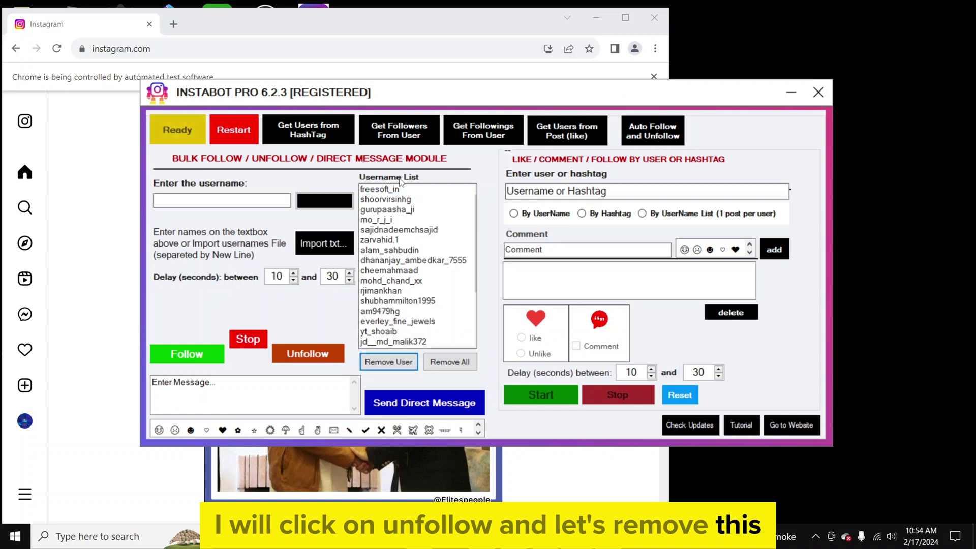
pyautogui.click(382, 361)
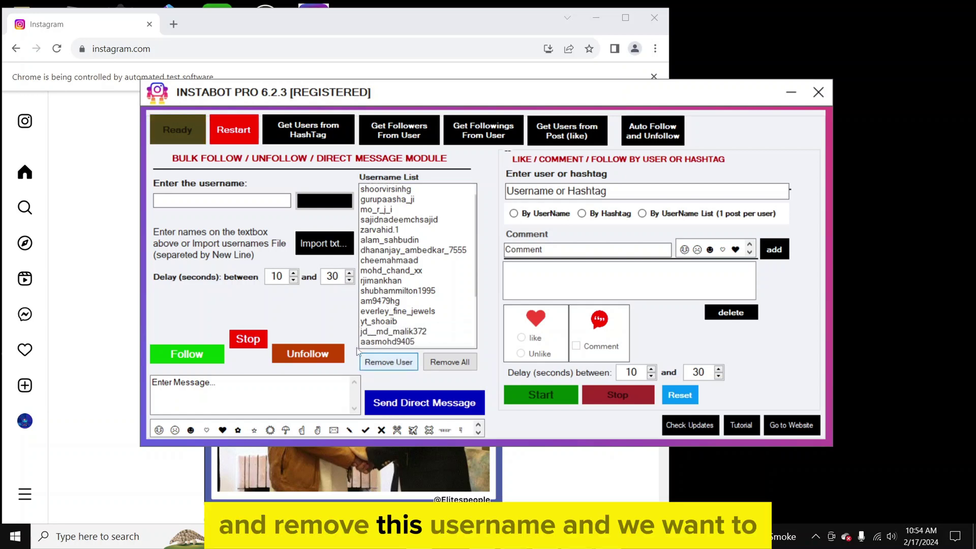
# Bulk-unfollow starting from the first remaining username with a 10 to 30 second delay, checking the account's profile in the browser
pyautogui.click(386, 189)
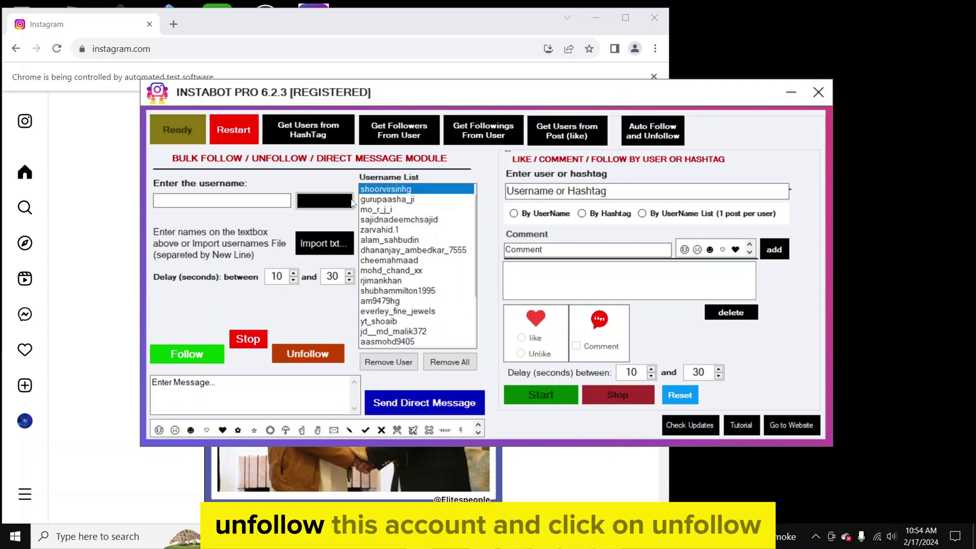
pyautogui.click(291, 356)
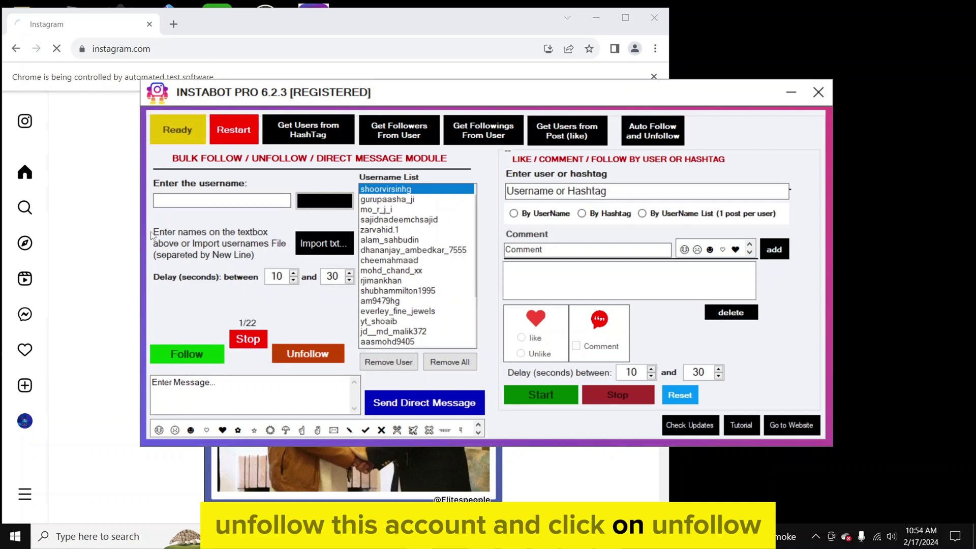
pyautogui.click(290, 19)
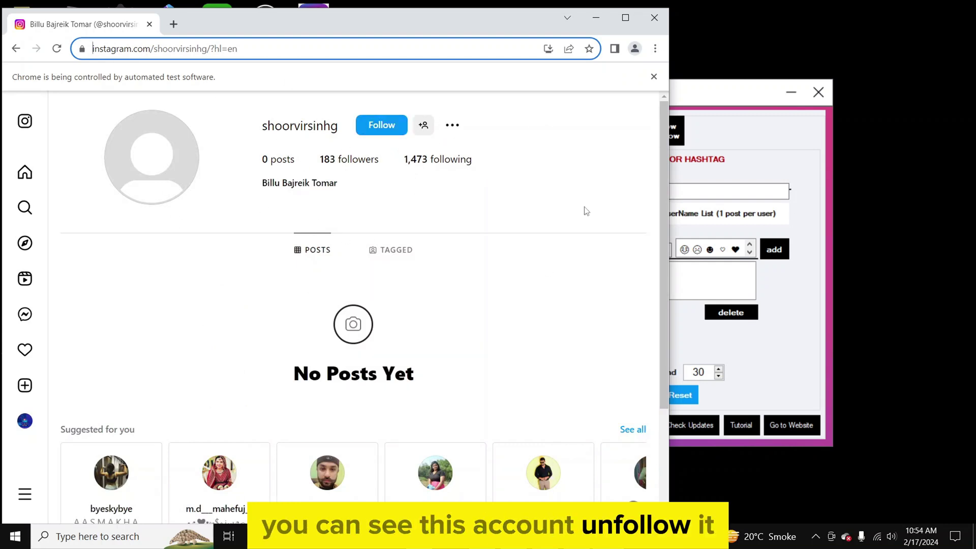
pyautogui.click(740, 156)
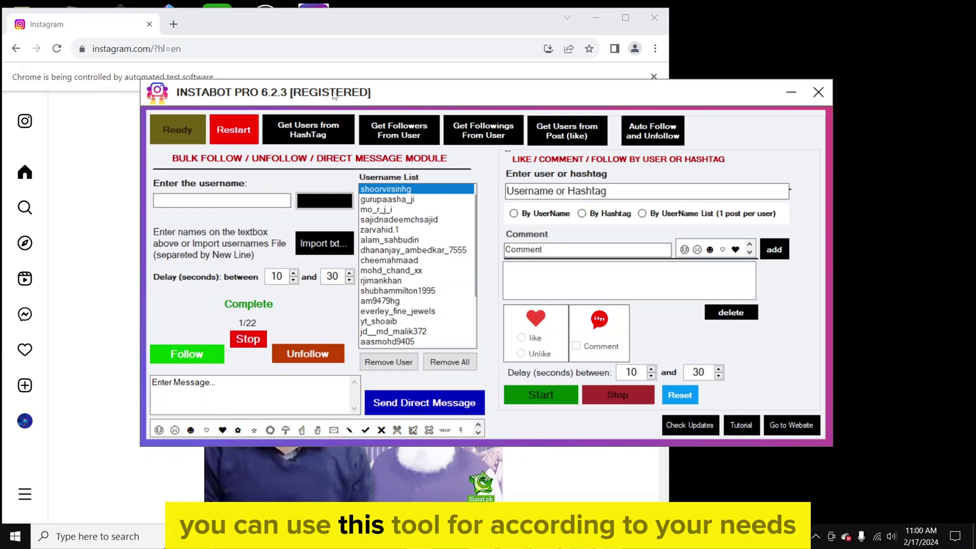
pyautogui.moveTo(329, 93); pyautogui.dragTo(364, 90)
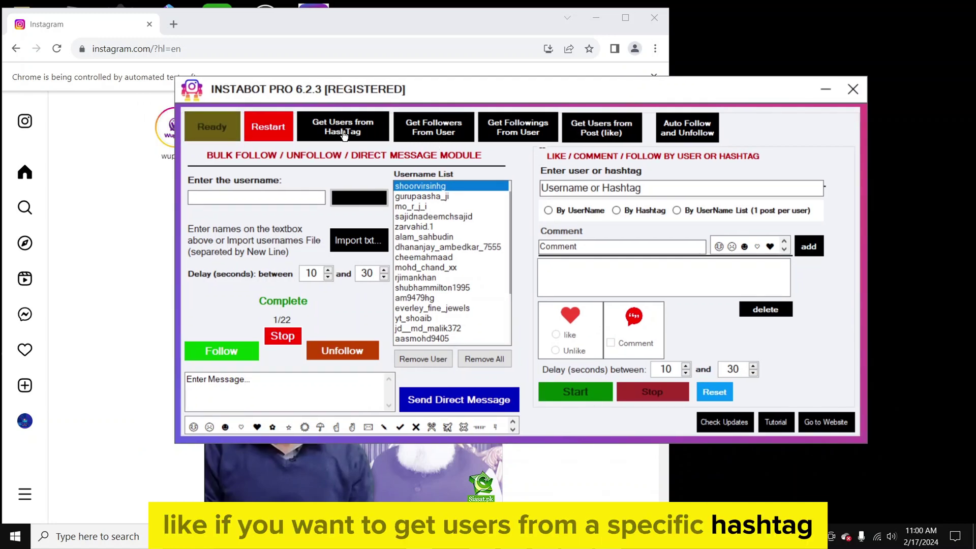
pyautogui.click(272, 379)
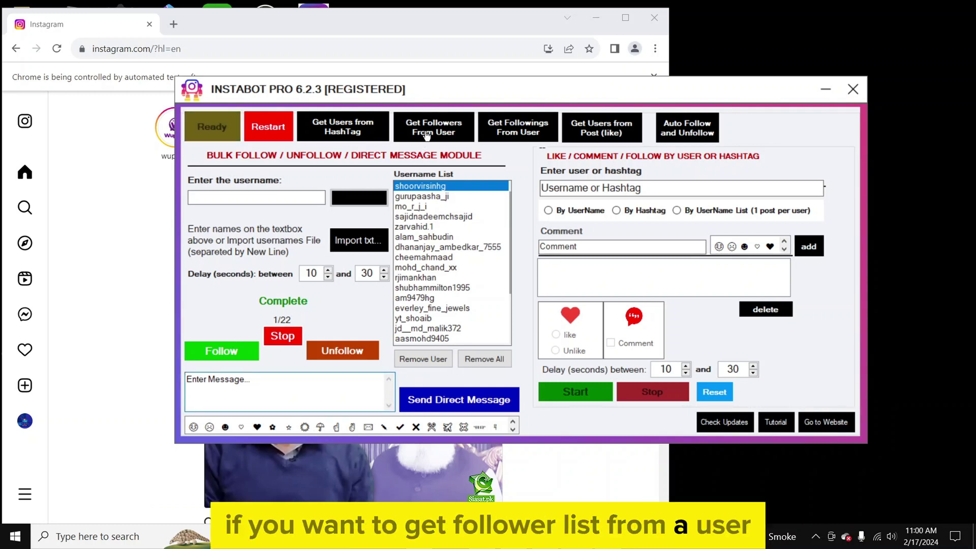
pyautogui.moveTo(251, 380); pyautogui.dragTo(202, 382)
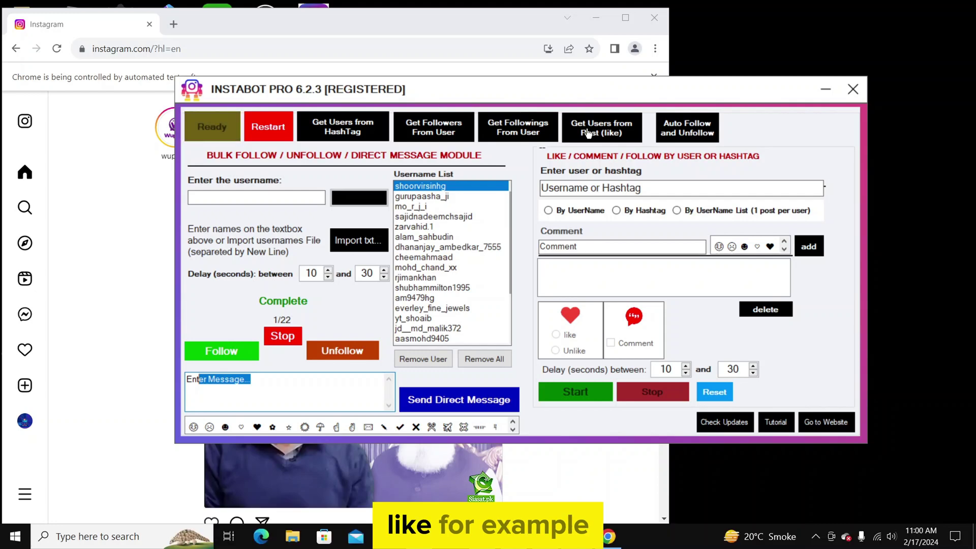
# Examine the likes on the siasat.pk feed post in the browser, then return to the bot's option for extracting users from a post
pyautogui.click(173, 283)
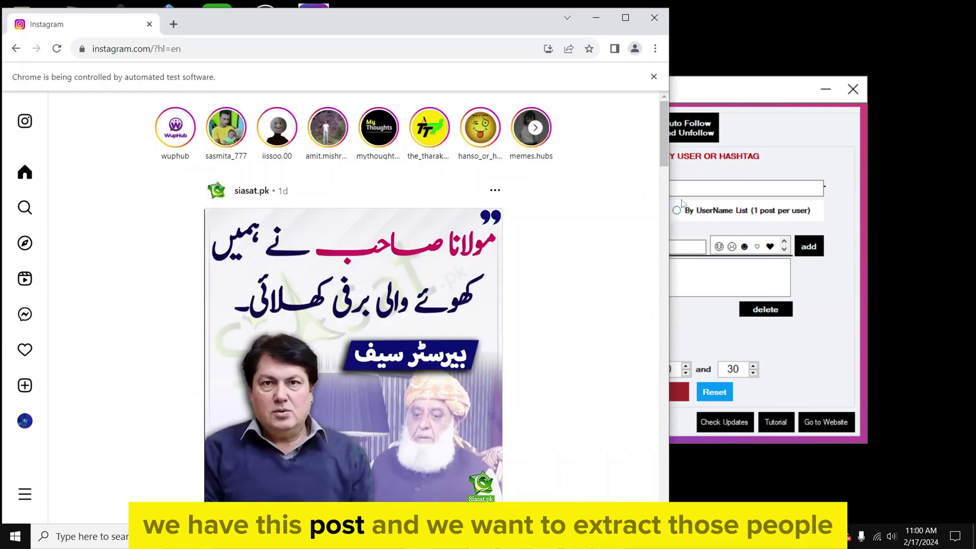
pyautogui.scroll(-1, 665, 174)
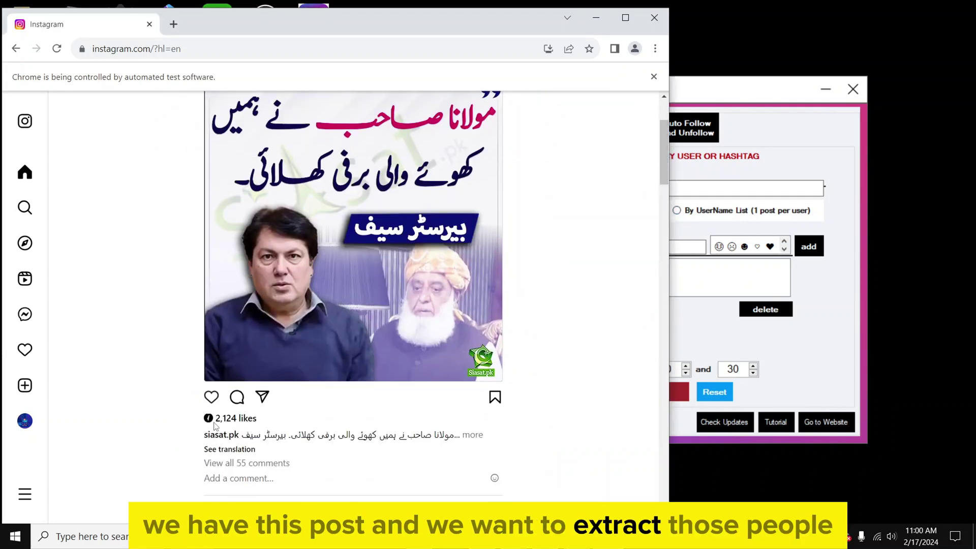
pyautogui.click(756, 176)
pyautogui.click(612, 138)
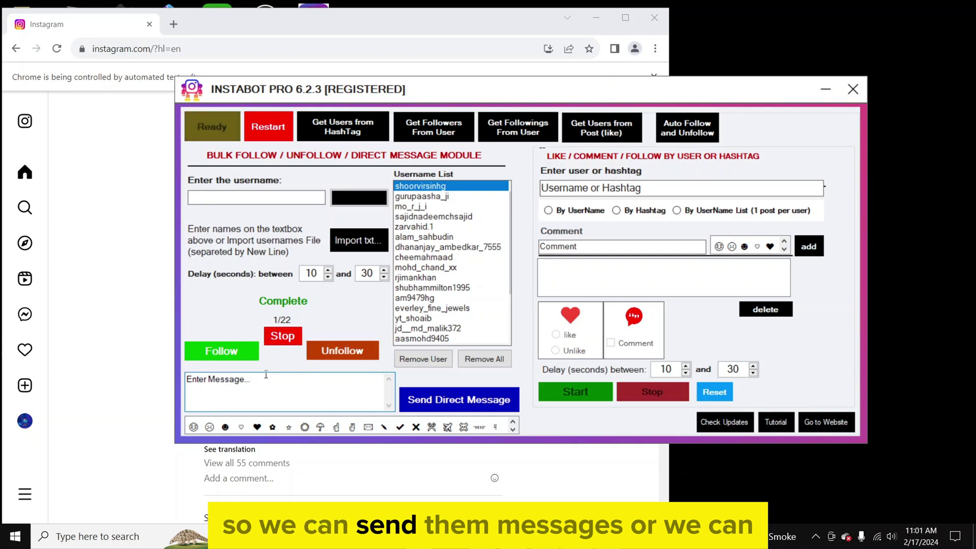
# Set the like, comment and follow module to target by hashtag, clear its target field and activate the comment field
pyautogui.click(617, 211)
pyautogui.moveTo(651, 188); pyautogui.dragTo(579, 186)
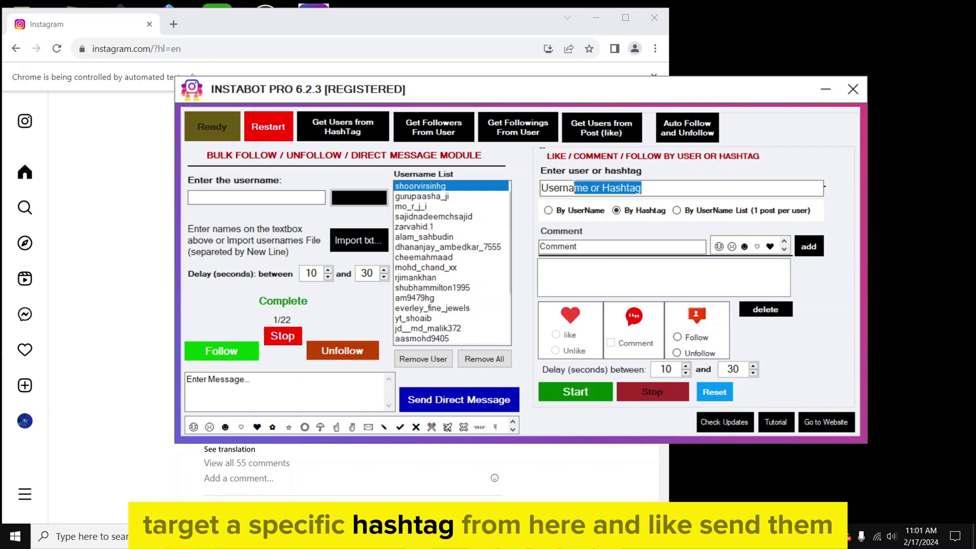
pyautogui.press('BackSpace')
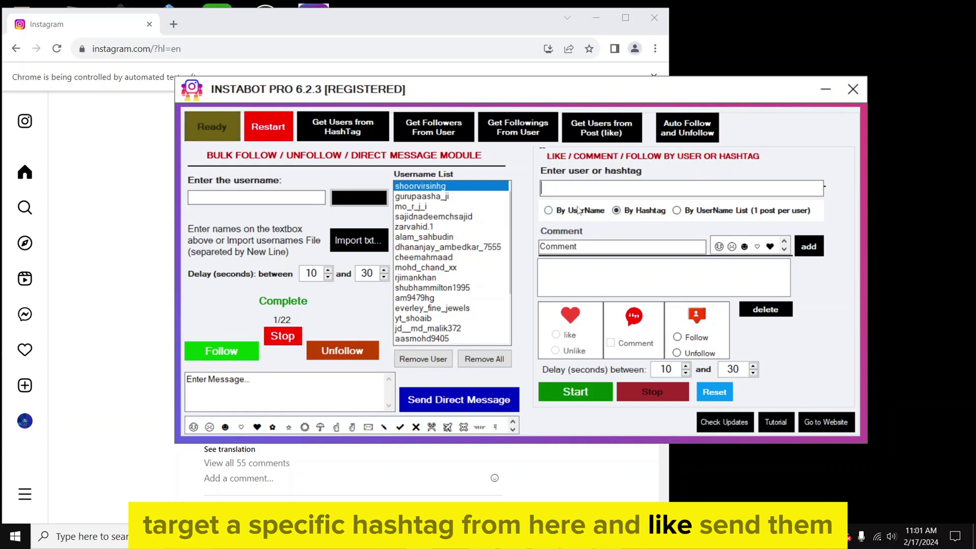
pyautogui.click(599, 245)
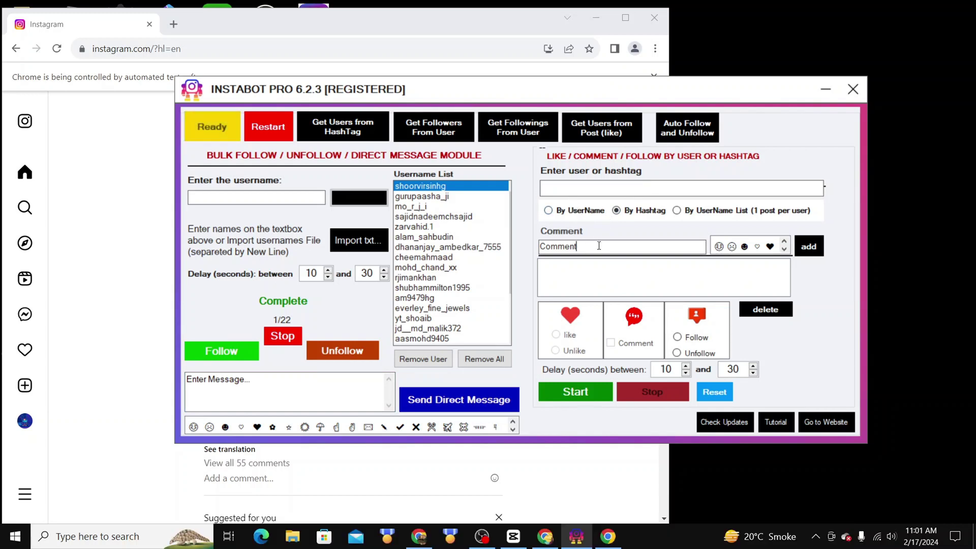